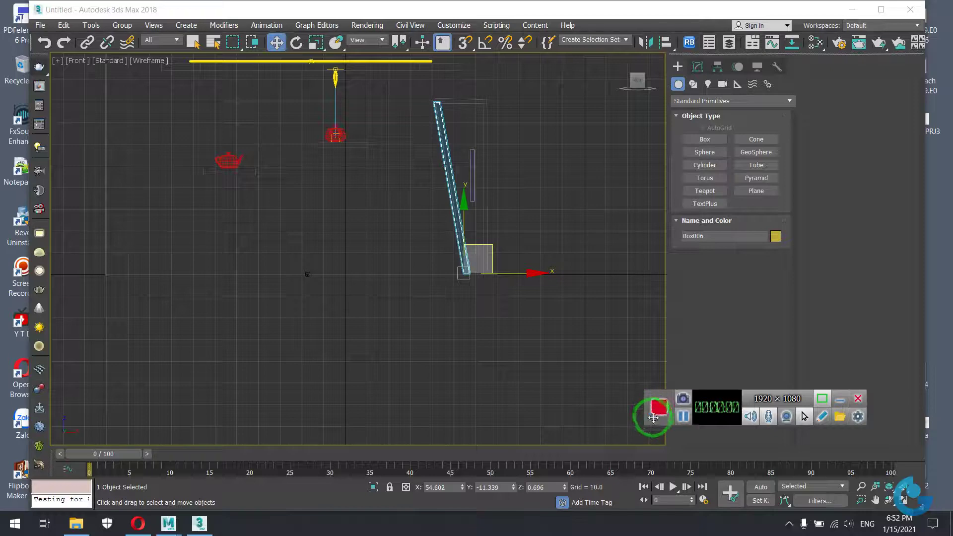
- Open the animation Time Configuration window, move it aside, then close it
left_click(652, 412)
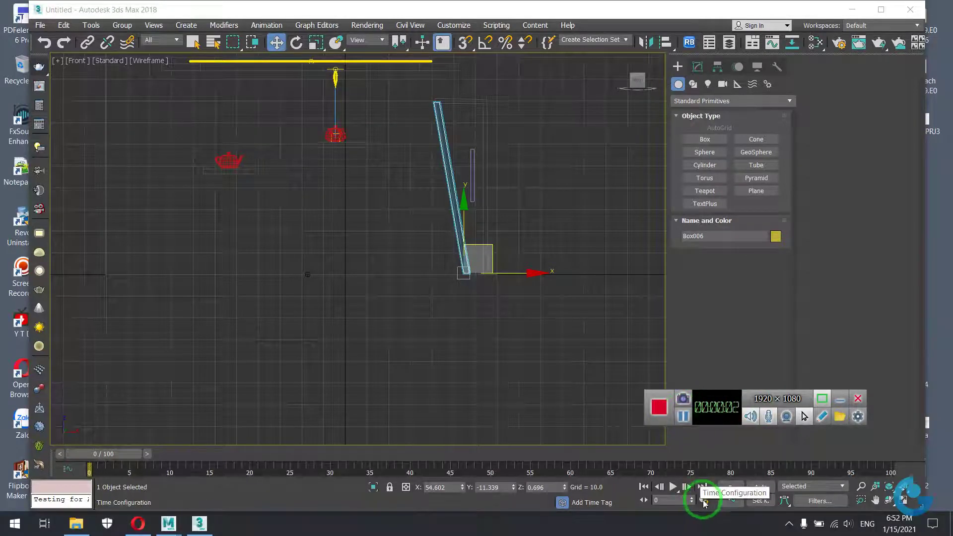
left_click(704, 500)
left_click_drag(449, 98, 387, 89)
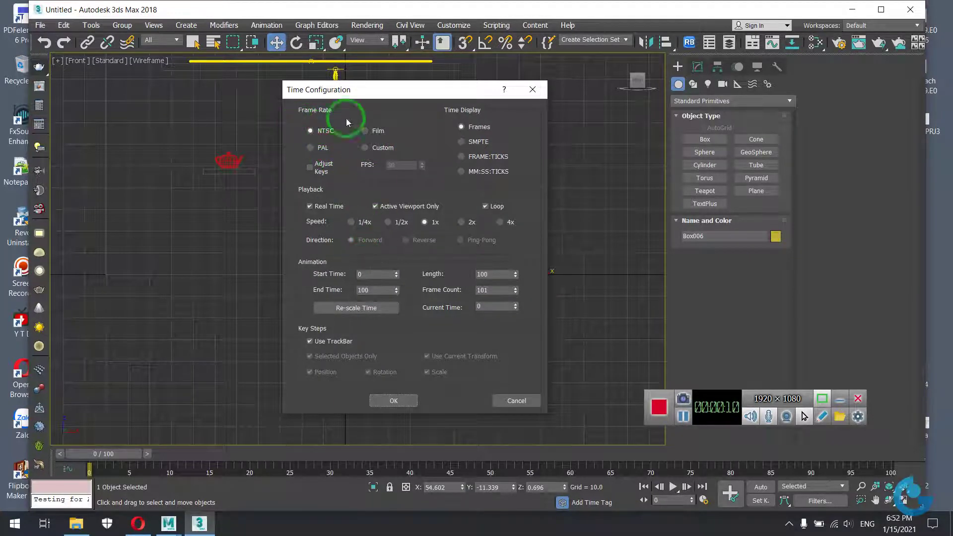
left_click_drag(398, 95, 503, 93)
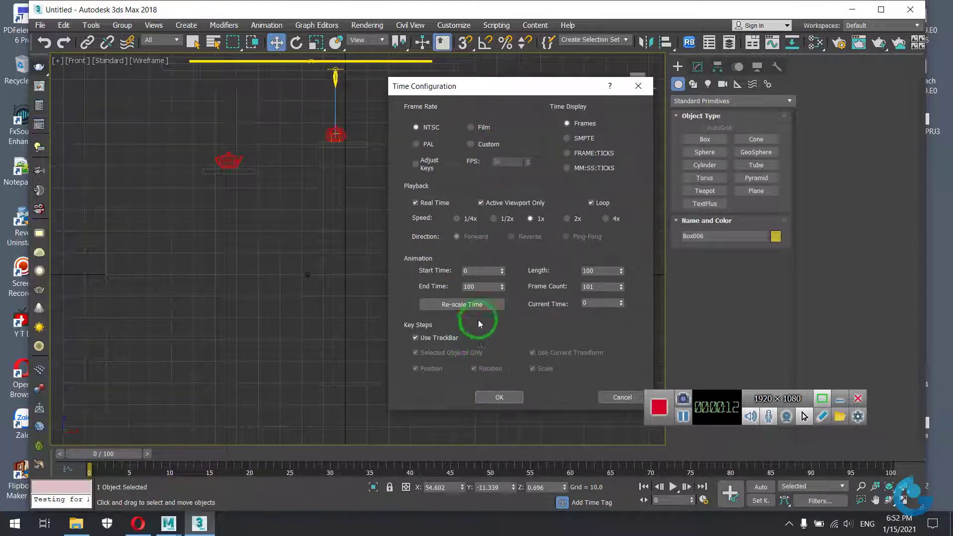
left_click(501, 397)
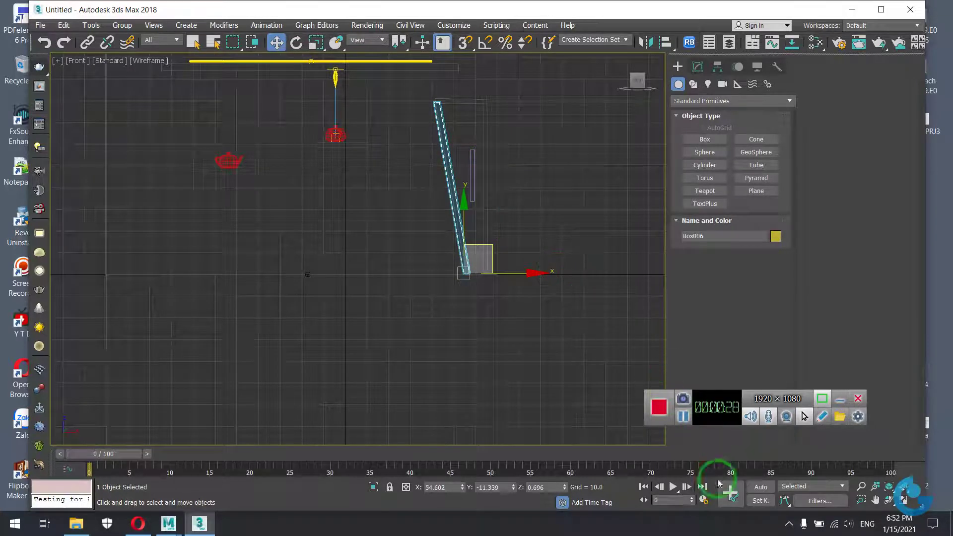
- In Set Key mode, key Box006 at frame 0 and advance the time slider to frame 30
left_click(758, 501)
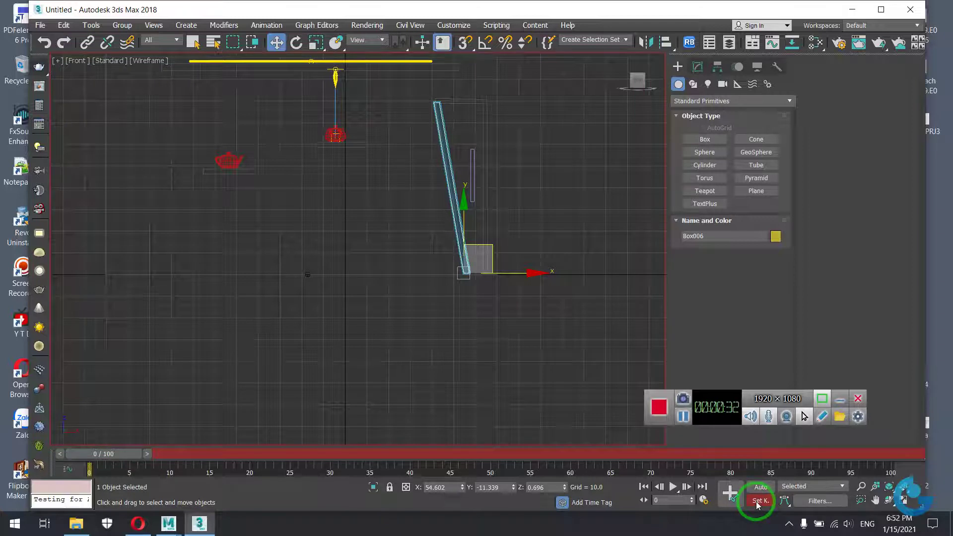
left_click(731, 496)
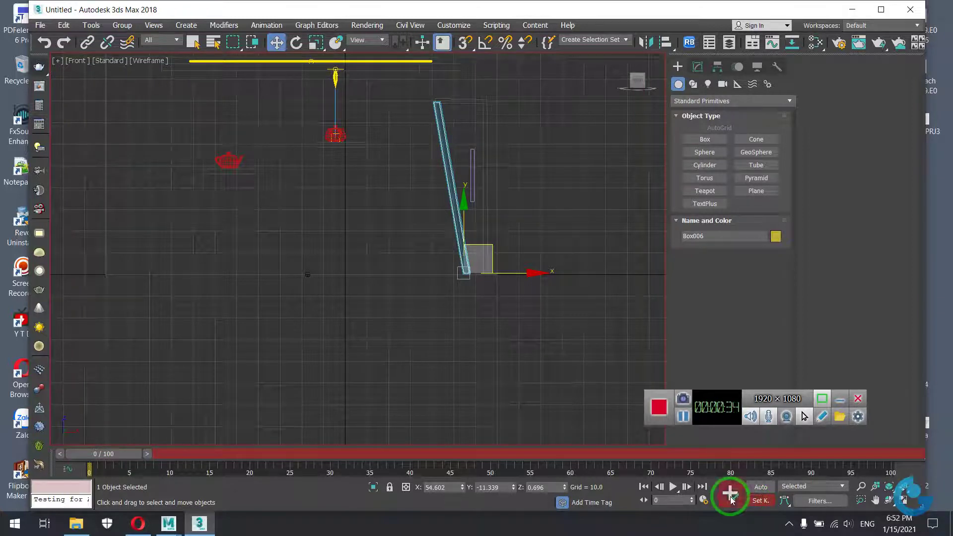
left_click_drag(110, 453, 118, 451)
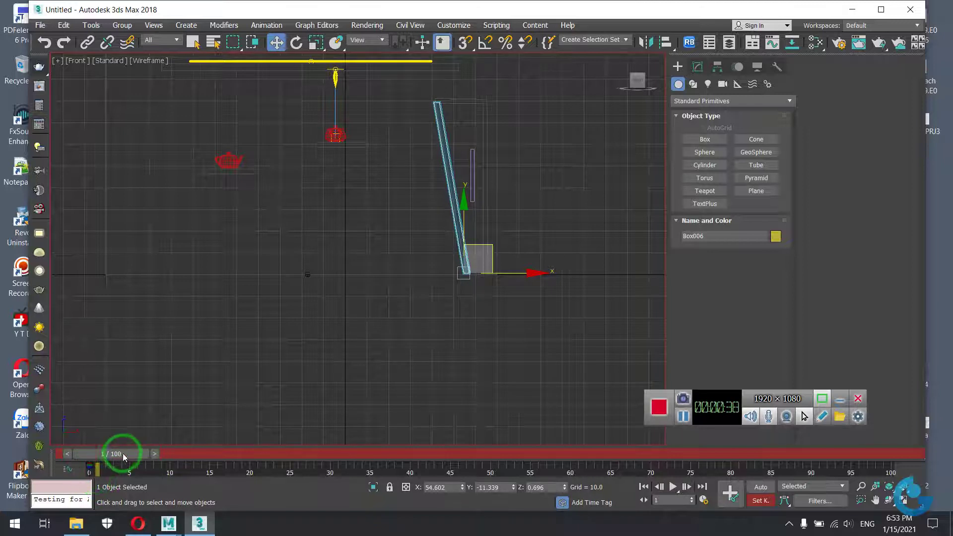
left_click_drag(111, 455, 332, 475)
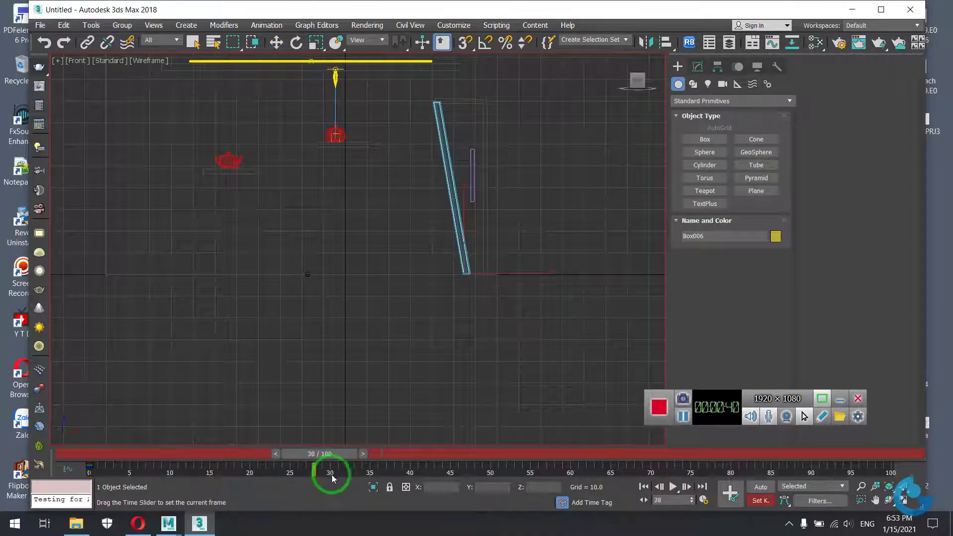
key("w")
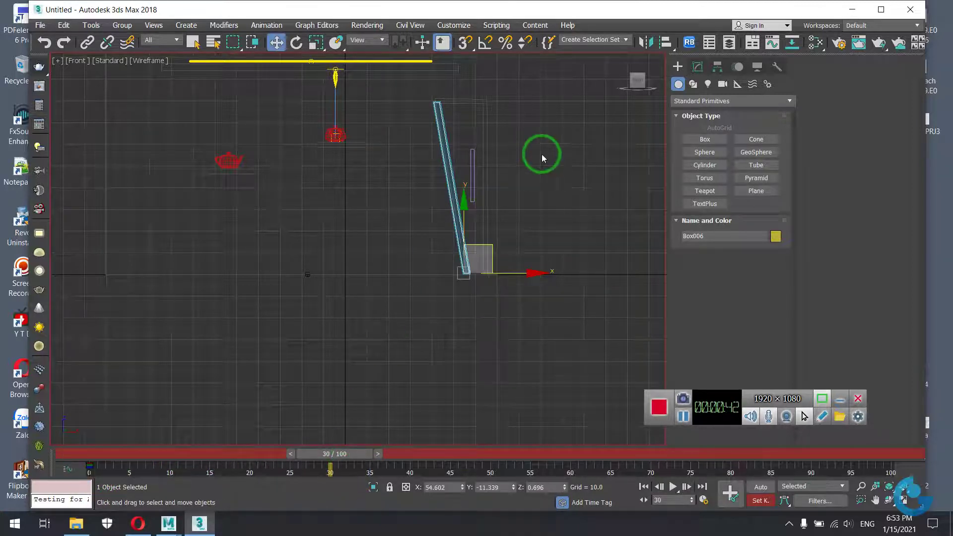
- Rotate Box006 90° about Z at frame 30, then scrub back to frame 0 to preview
left_click(296, 43)
left_click_drag(499, 222, 398, 236)
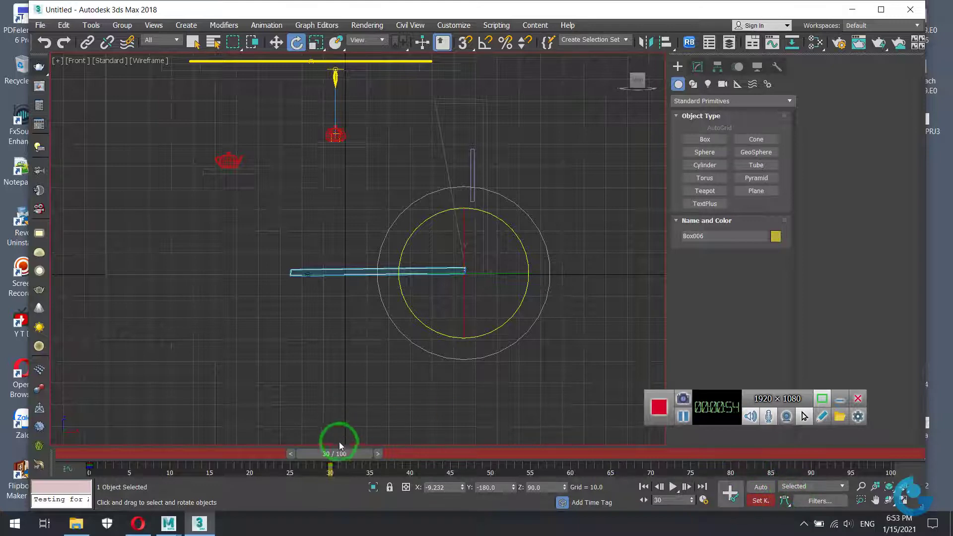
mouse_move(346, 457)
left_mouse_down()
mouse_move(99, 428)
mouse_move(332, 440)
mouse_move(30, 396)
left_mouse_up()
- Maximize the shaded Perspective view, turn off Set Key, and play back the door animation
key("e")
key("alt+w")
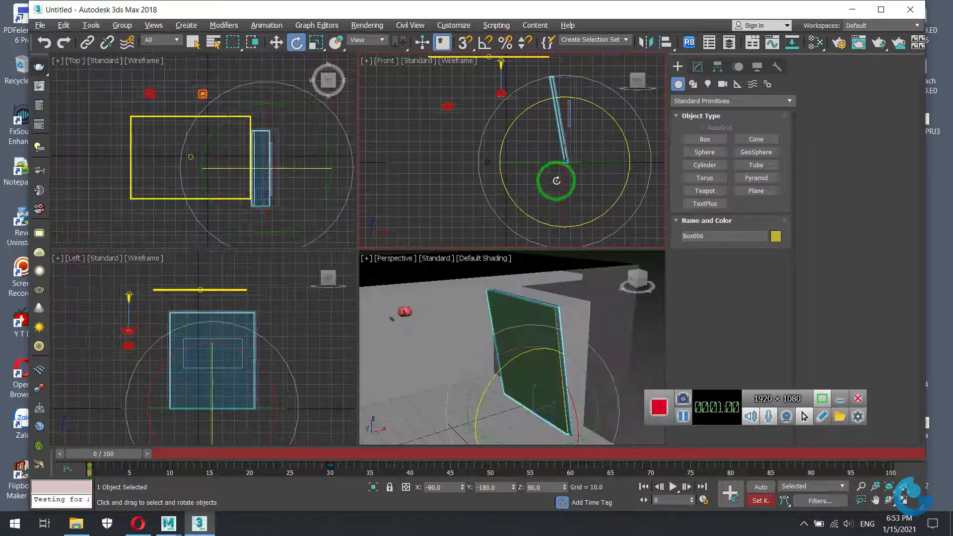
key("alt+w")
key("p")
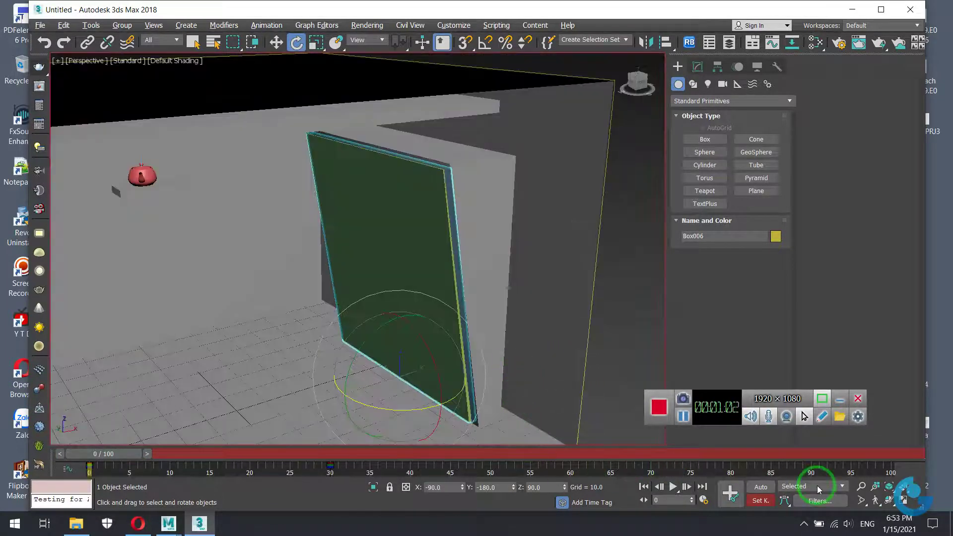
left_click(759, 500)
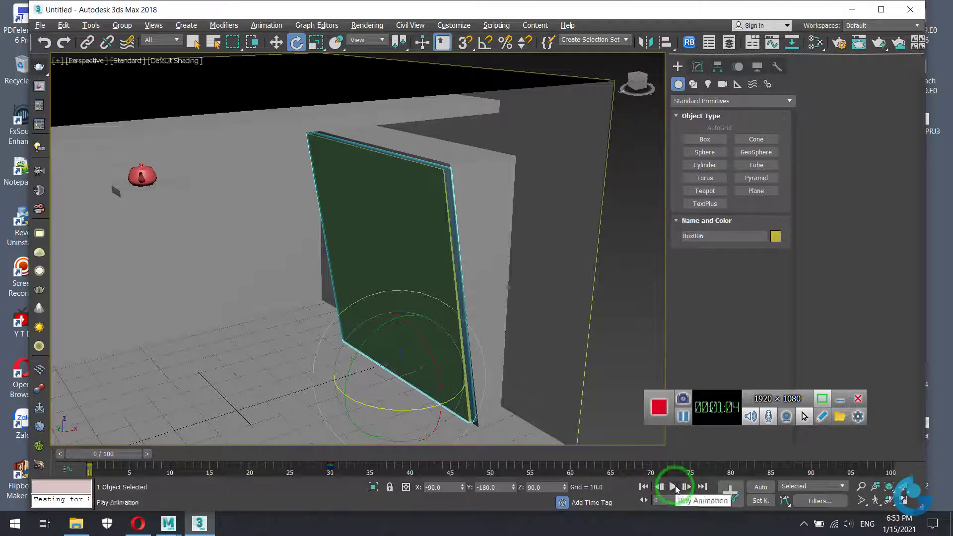
left_click(674, 487)
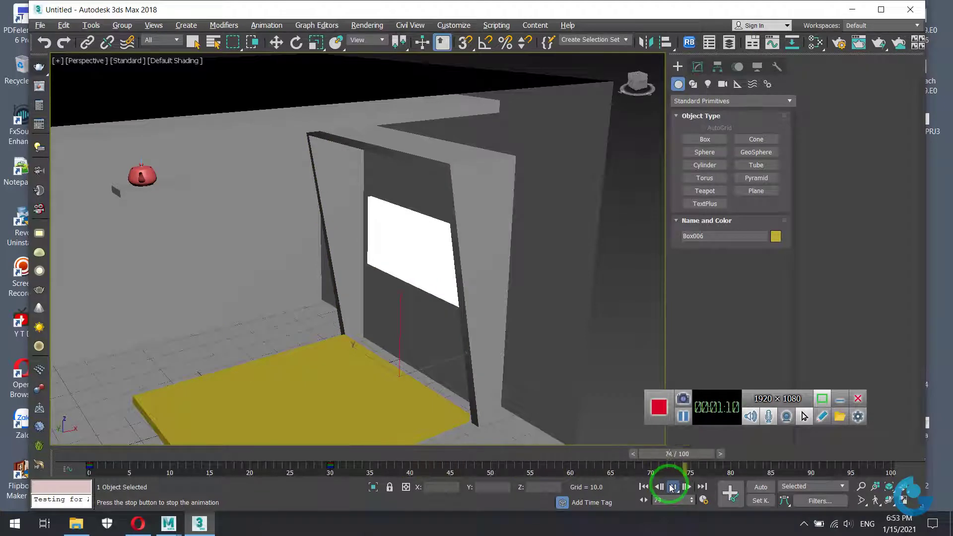
left_click(674, 489)
key("e")
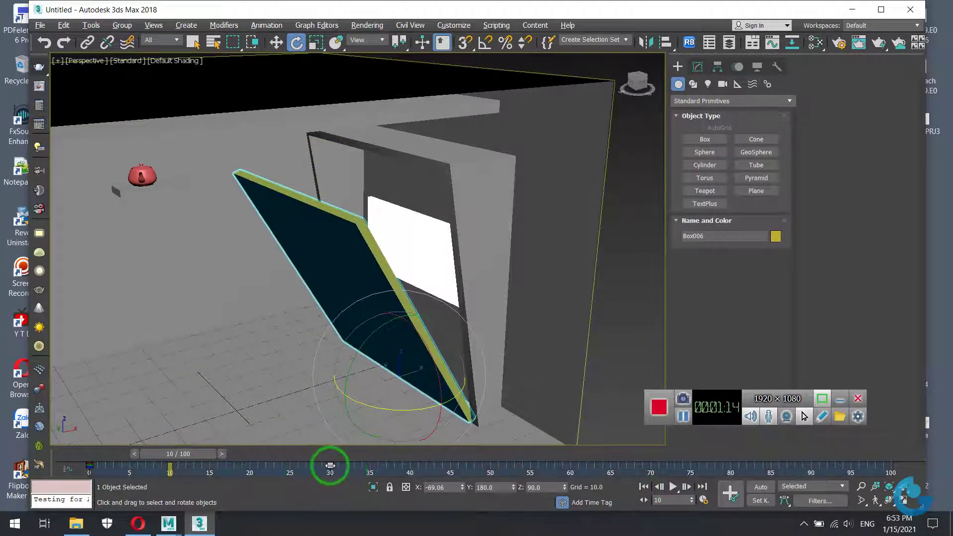
- Move the door's open key from frame 30 to frame 61 and replay the slower swing
mouse_move(330, 465)
left_mouse_down()
mouse_move(578, 466)
mouse_move(536, 466)
left_mouse_up()
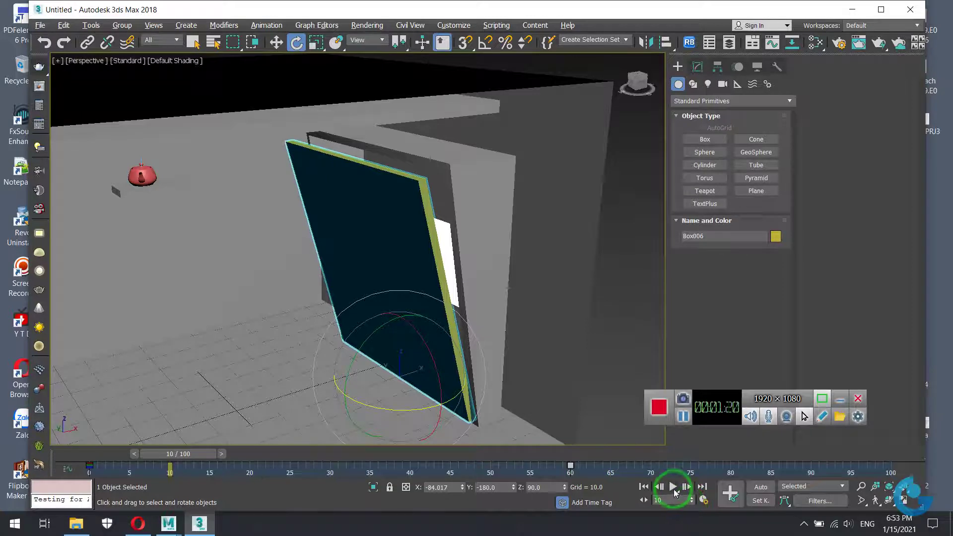
left_click(673, 487)
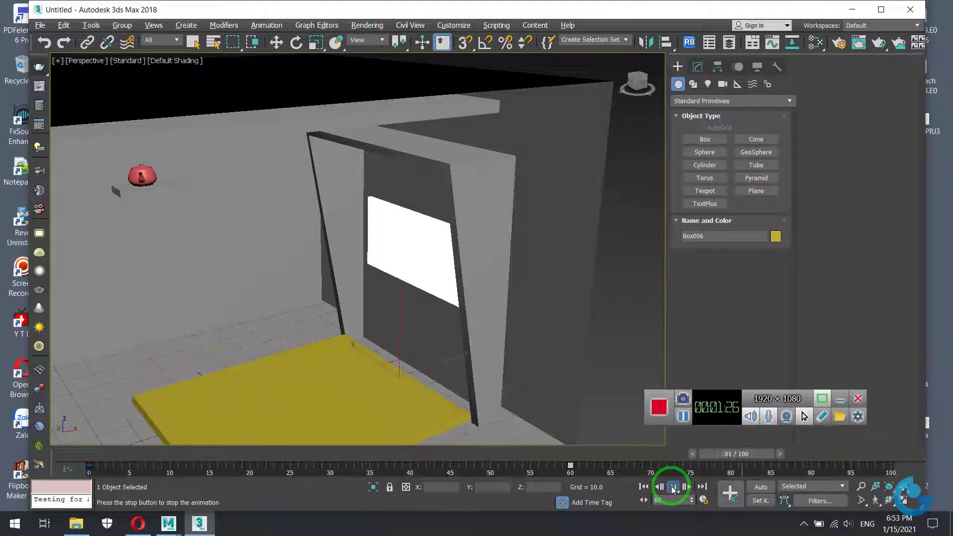
left_click(674, 487)
key("e")
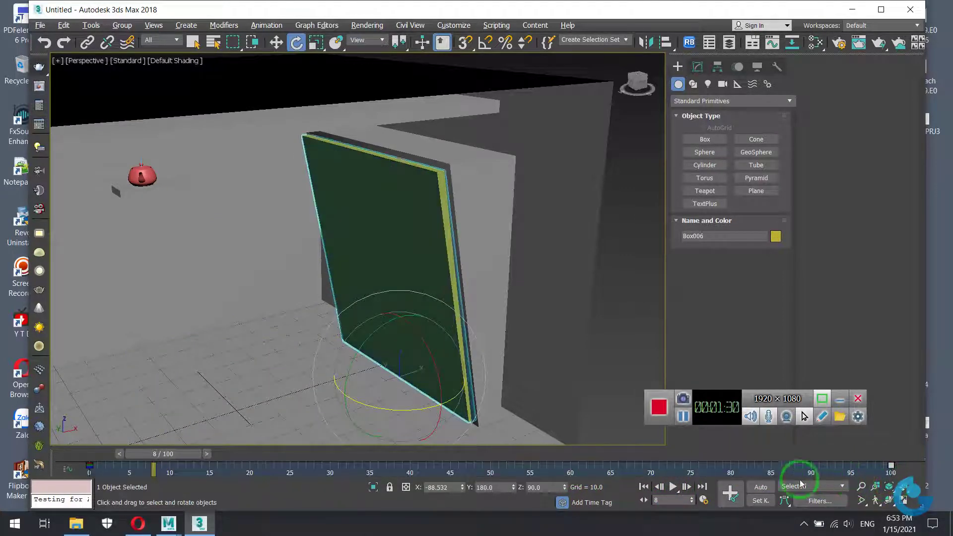
left_click(739, 489)
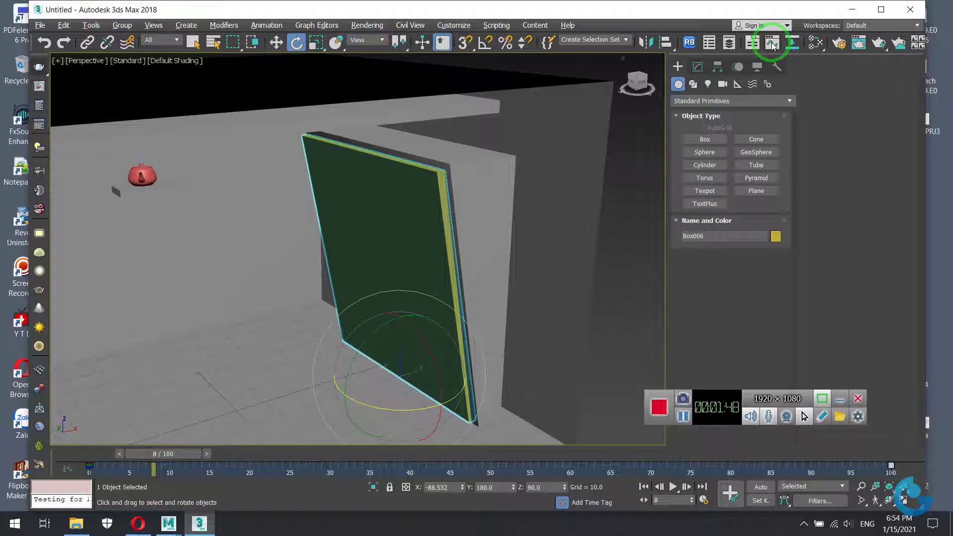
- Float the Track View Curve Editor, fit value extents, and isolate Box006's X Rotation curve
left_click(780, 44)
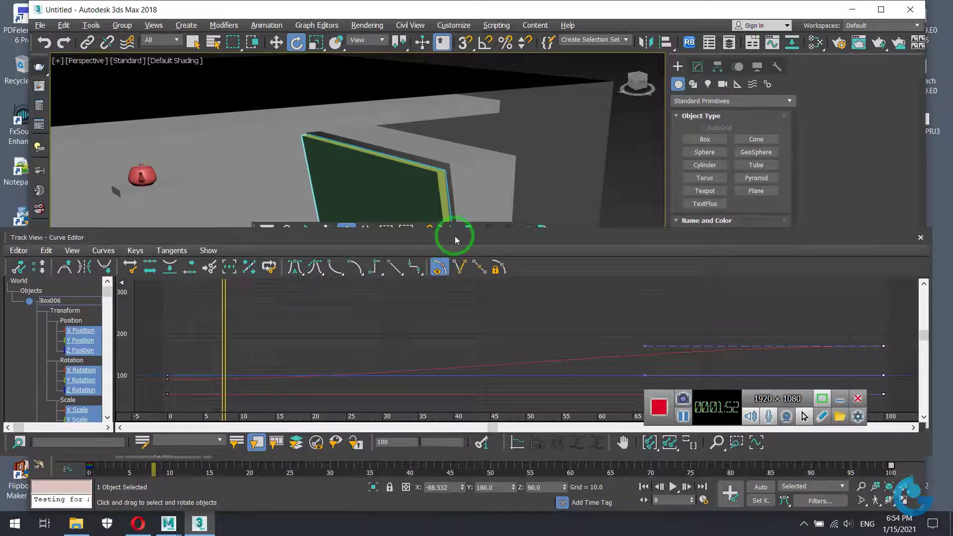
mouse_move(456, 240)
left_mouse_down()
mouse_move(524, 148)
mouse_move(525, 127)
left_mouse_up()
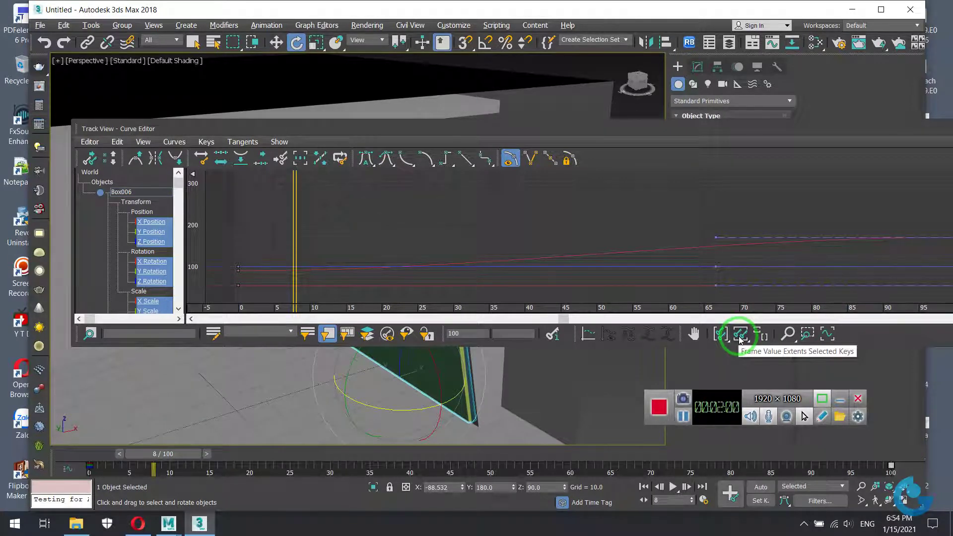
left_click(720, 334)
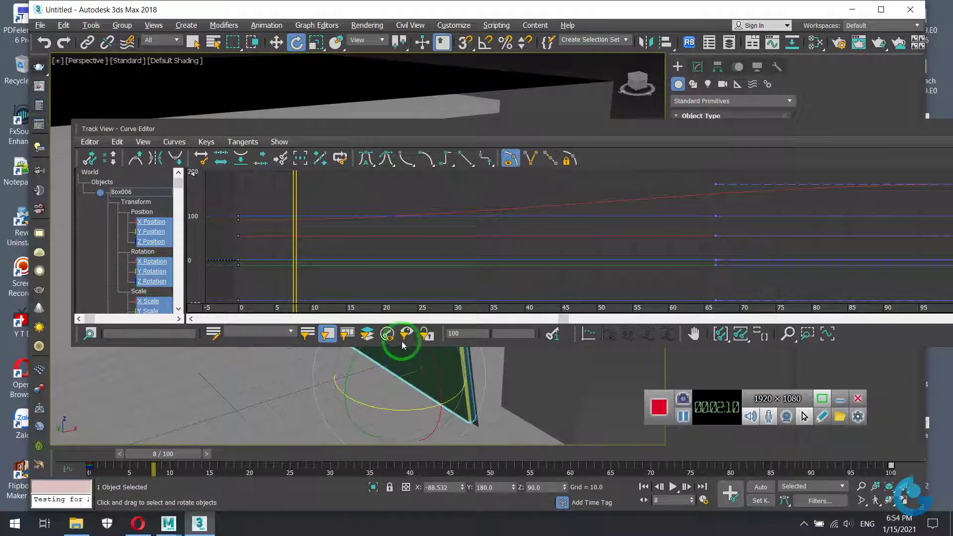
left_click(156, 266)
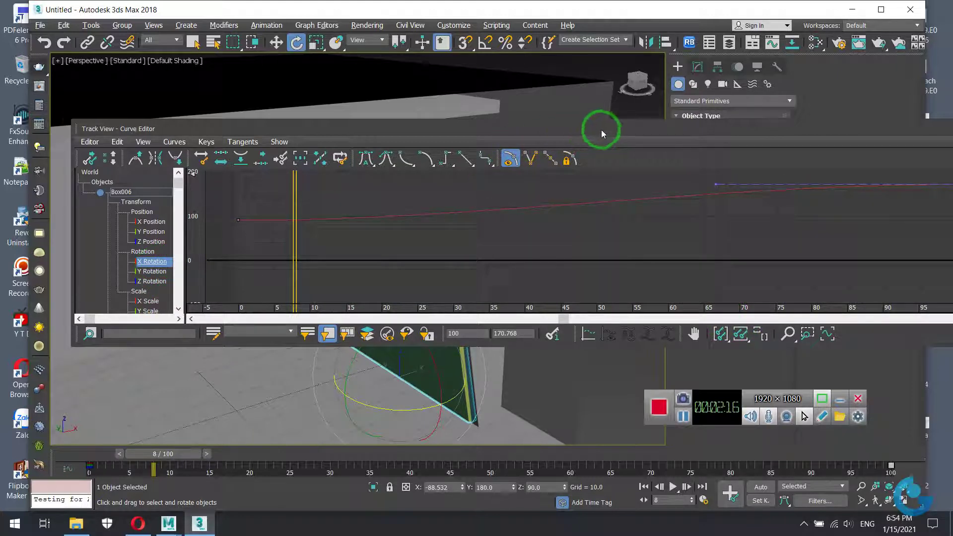
- Reposition and narrow the Curve Editor, frame the curve over frames 0–100, and select the frame-100 key
mouse_move(601, 129)
left_mouse_down()
mouse_move(565, 126)
mouse_move(583, 133)
left_mouse_up()
left_click(749, 337)
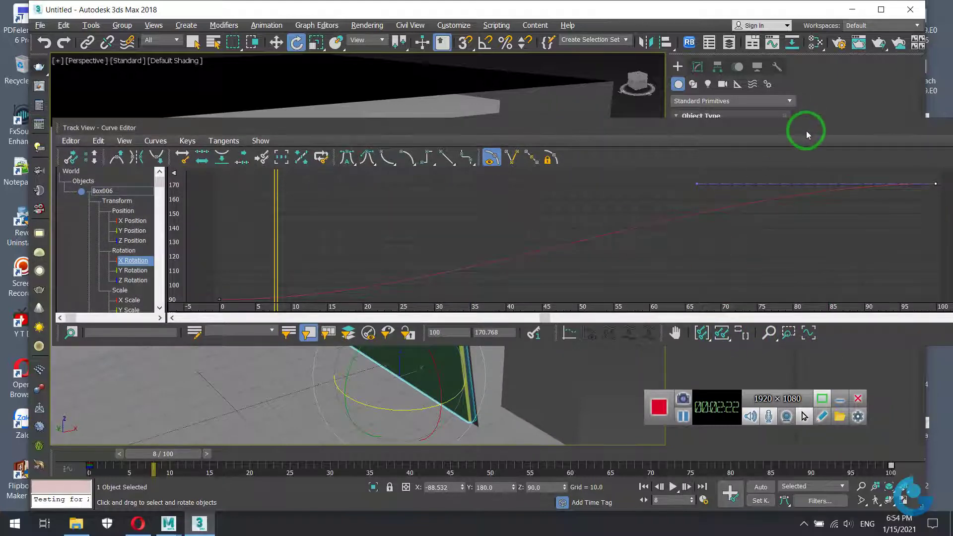
left_click_drag(806, 130, 631, 174)
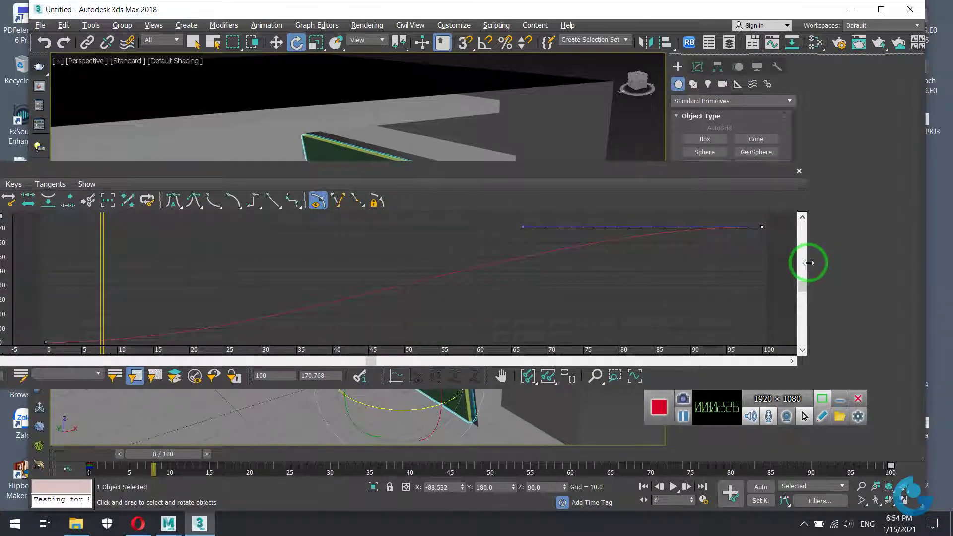
left_click_drag(809, 263, 665, 261)
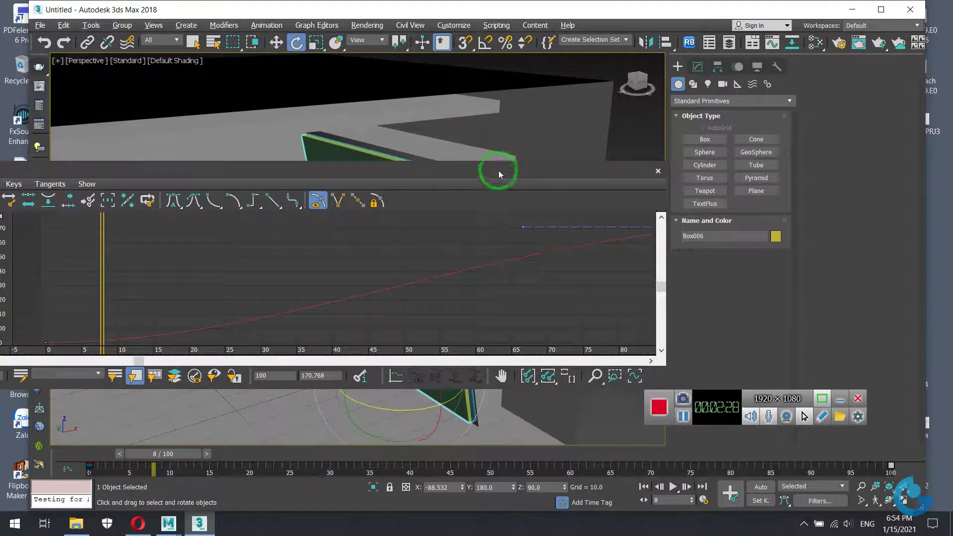
left_click_drag(498, 170, 647, 148)
left_click(676, 357)
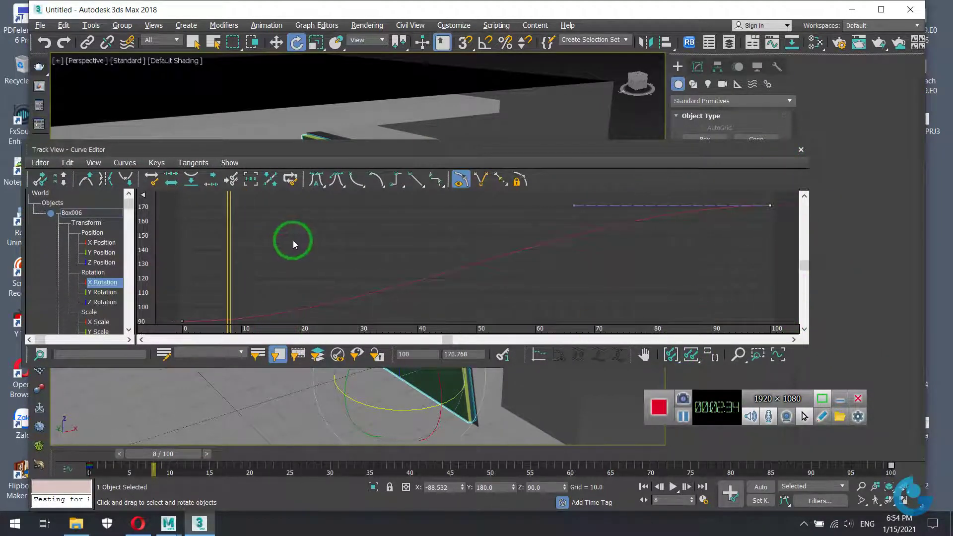
left_click(574, 204)
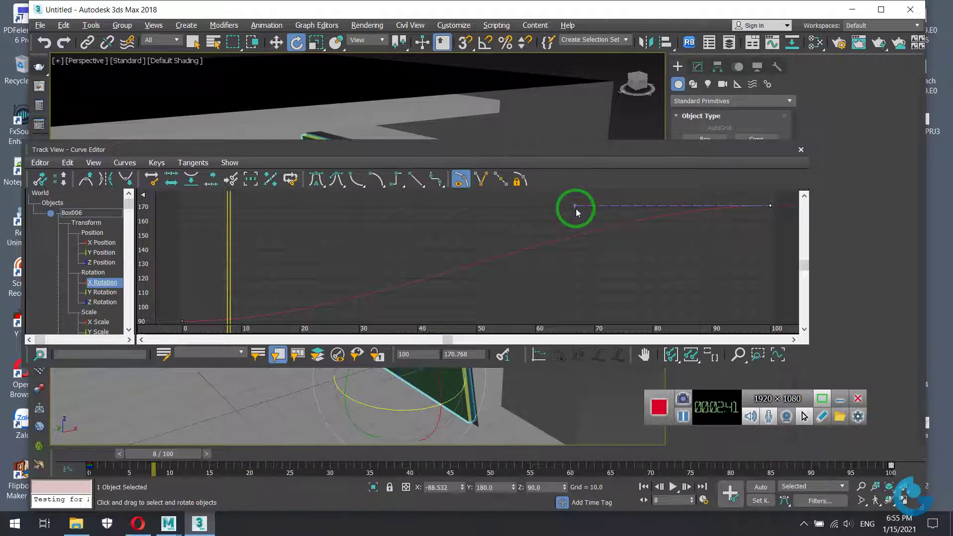
left_click(770, 205)
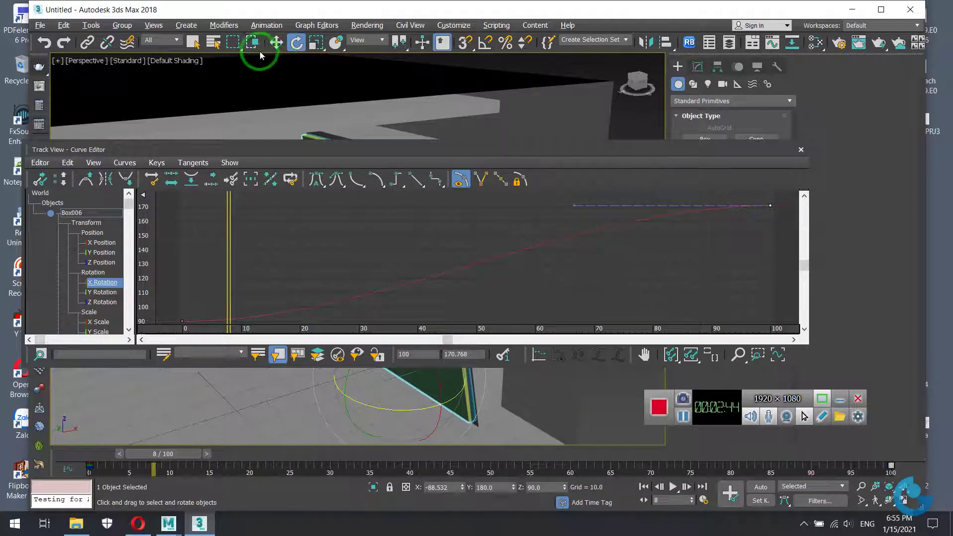
- Drag the frame-100 key's tangent handle down so the X Rotation curve eases in
left_click(276, 42)
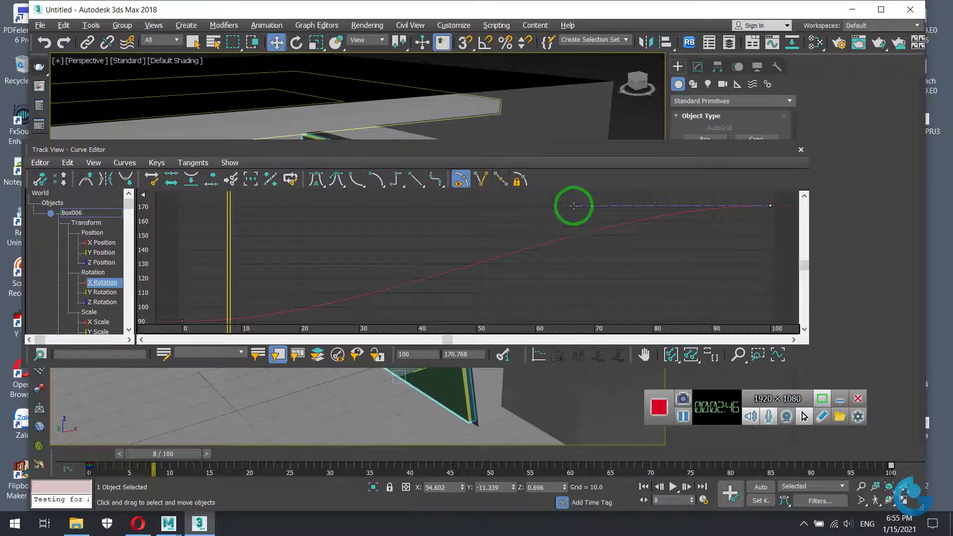
left_click_drag(574, 205, 606, 291)
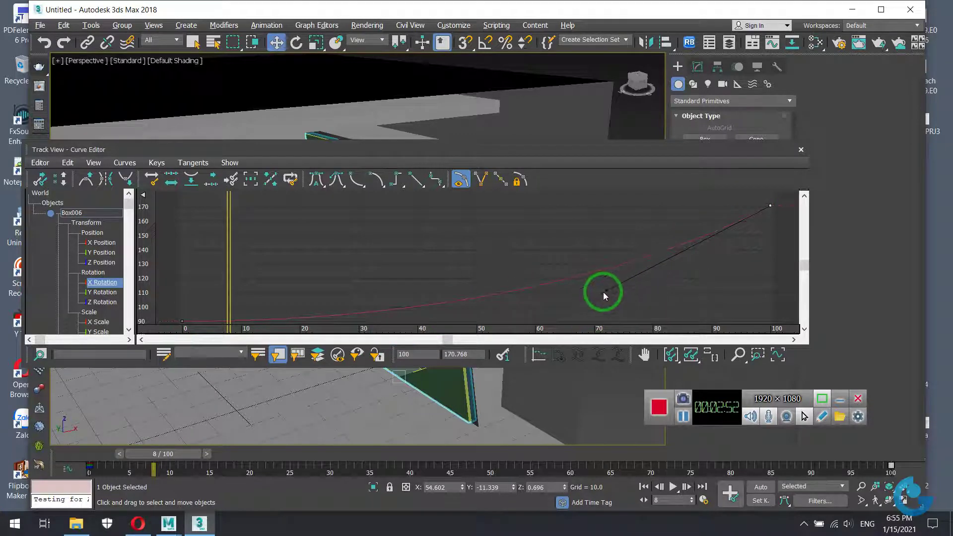
mouse_move(608, 289)
left_mouse_down()
mouse_move(626, 300)
mouse_move(616, 306)
left_mouse_up()
- Close the Curve Editor and play the door animation from frame 0
left_click(801, 150)
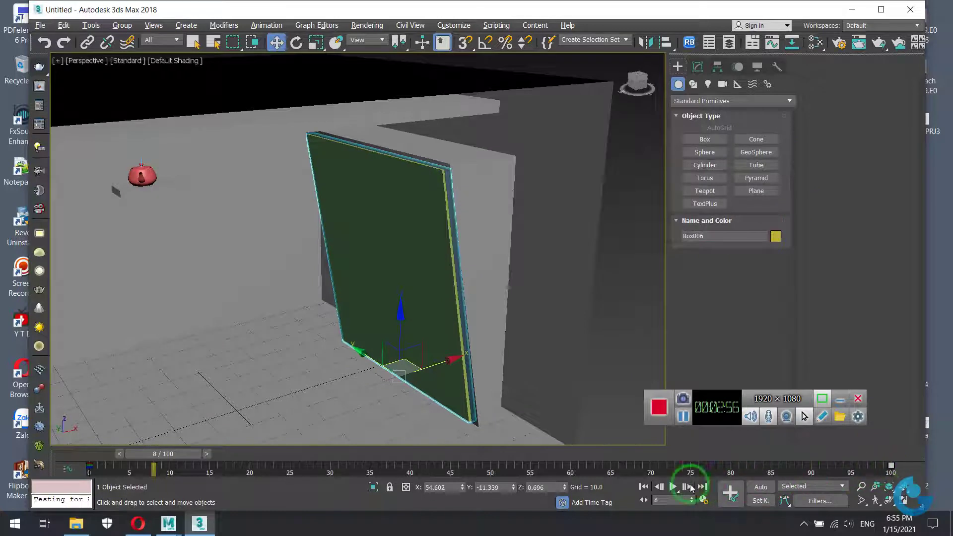
left_click(645, 487)
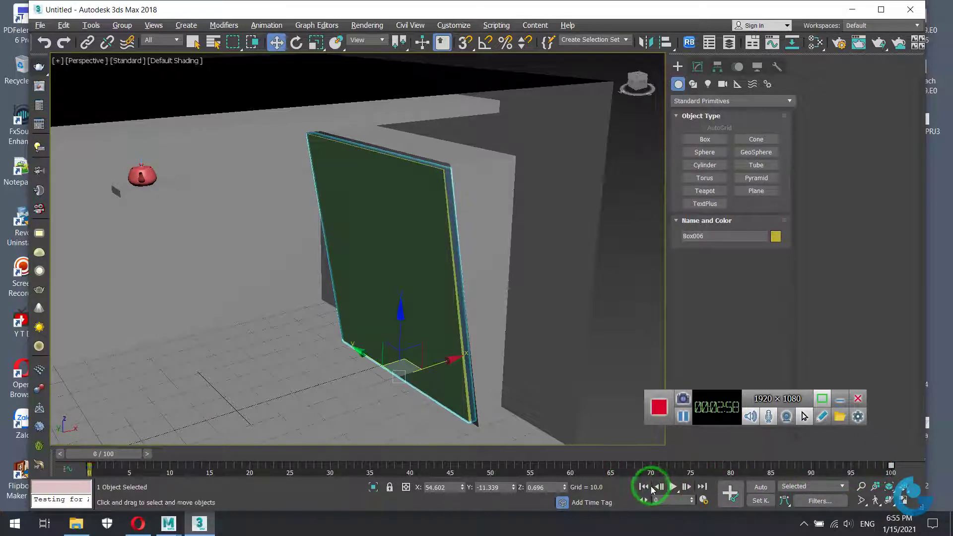
left_click(673, 487)
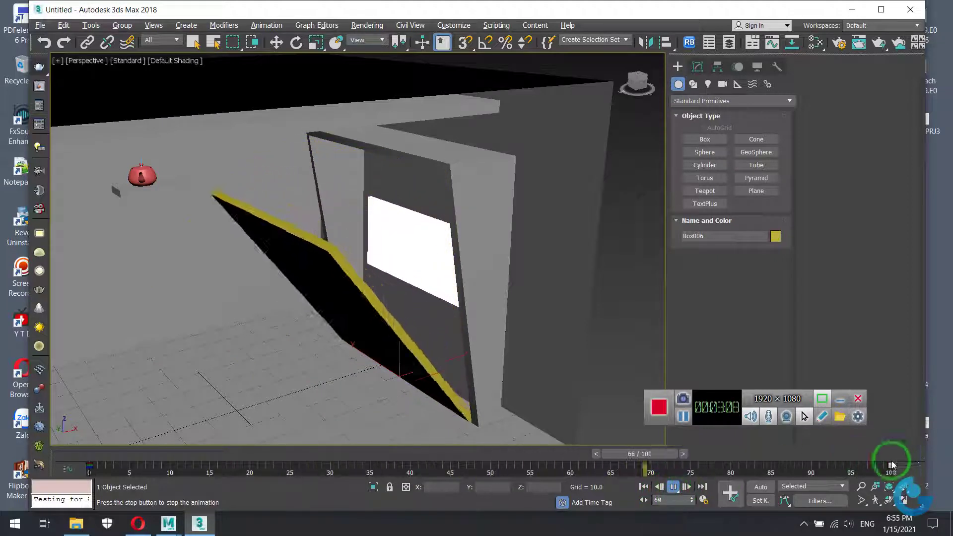
- Drag the door's final key from frame 100 to frame 45 and replay the animation from the start
left_click(674, 488)
mouse_move(873, 470)
left_mouse_down()
mouse_move(903, 474)
mouse_move(449, 476)
left_mouse_up()
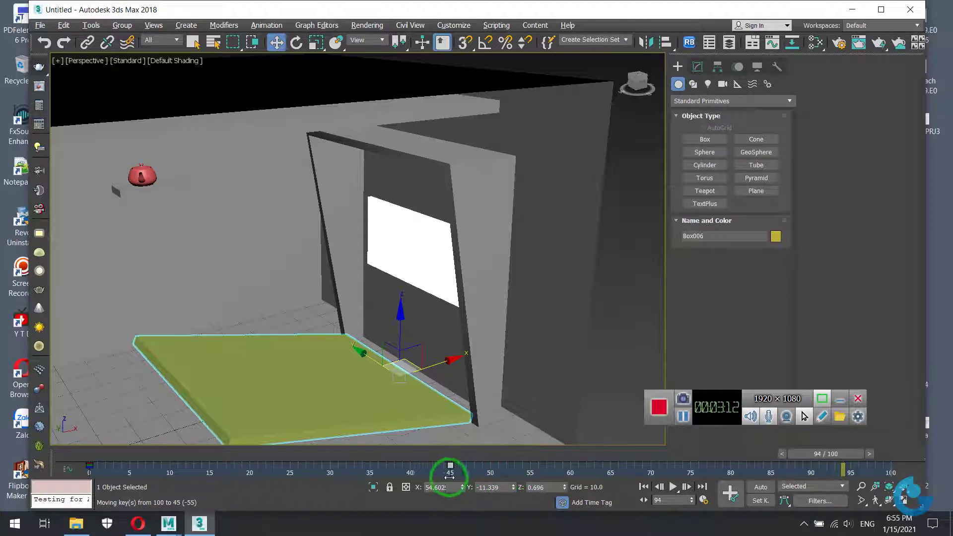
left_click(643, 487)
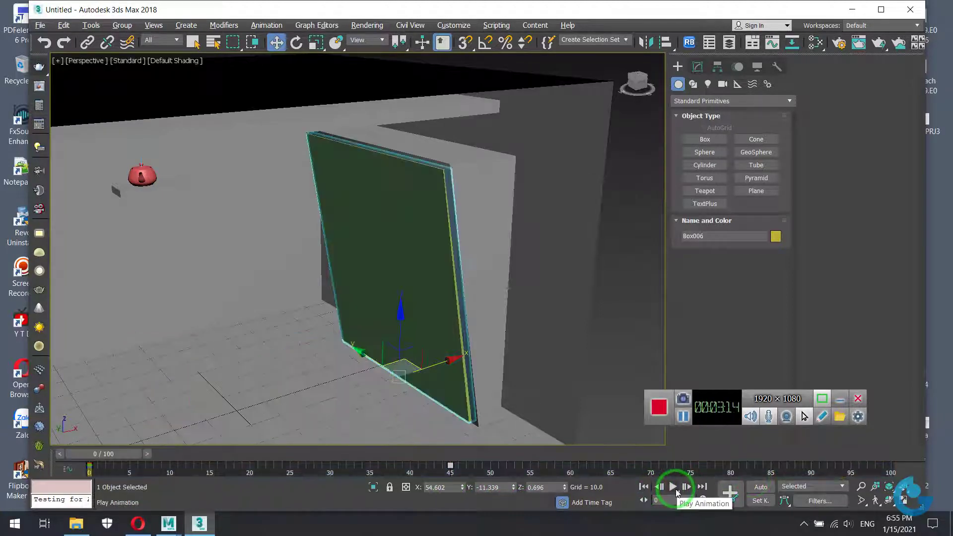
left_click(674, 487)
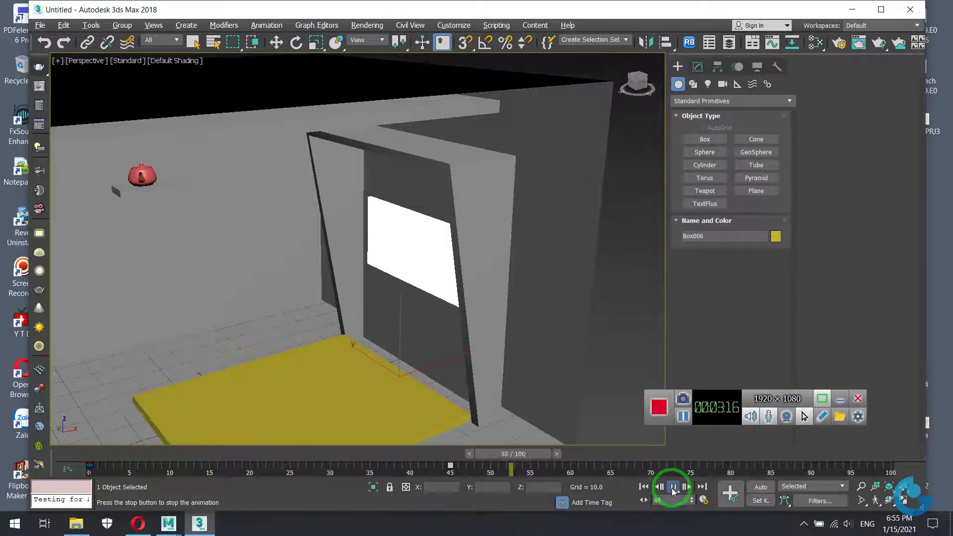
left_click(673, 490)
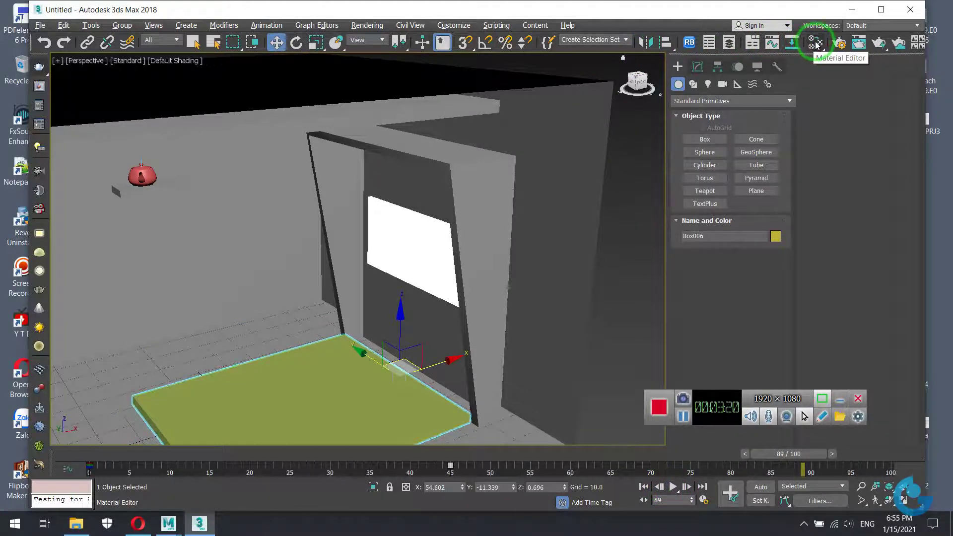
- Reopen the Curve Editor, fit all curves, select the frame-45 X Rotation key, then close it
left_click(773, 46)
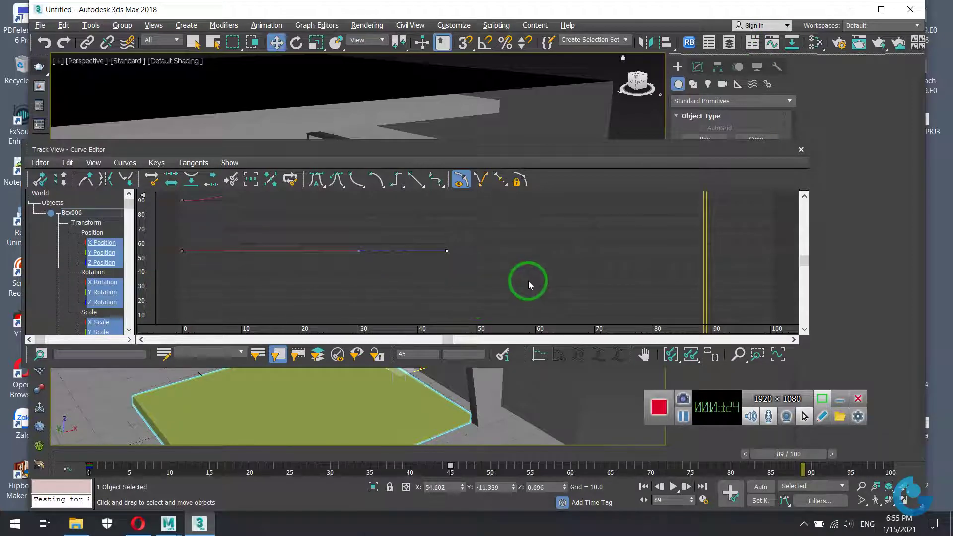
left_click(691, 356)
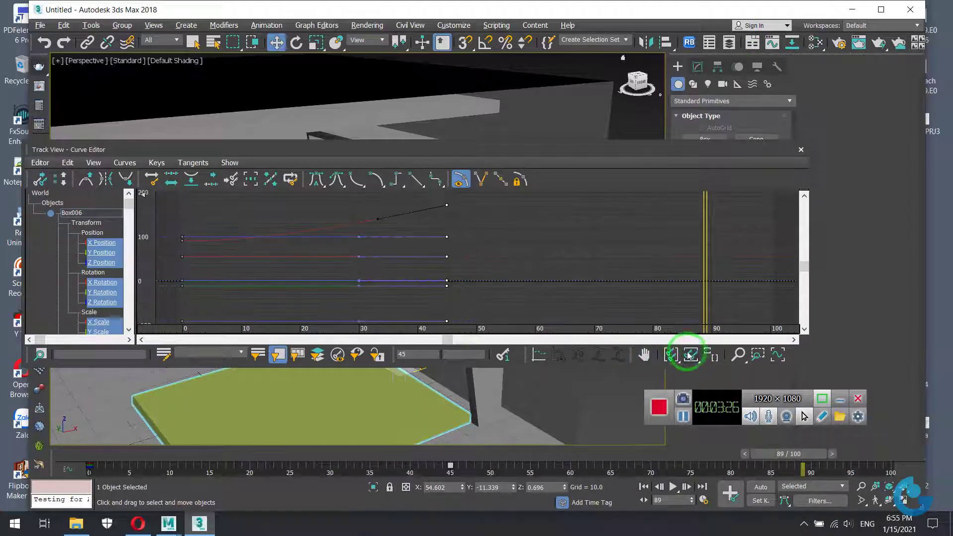
left_click(378, 226)
left_click(405, 213)
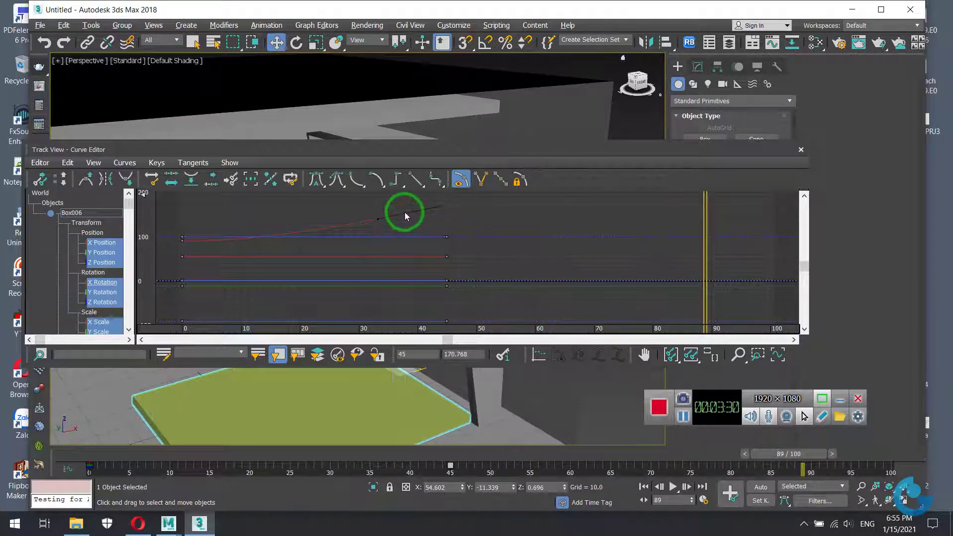
left_click(799, 151)
- Play the door swing from frame 0, stop it around frame 71, and zoom out
left_click(644, 486)
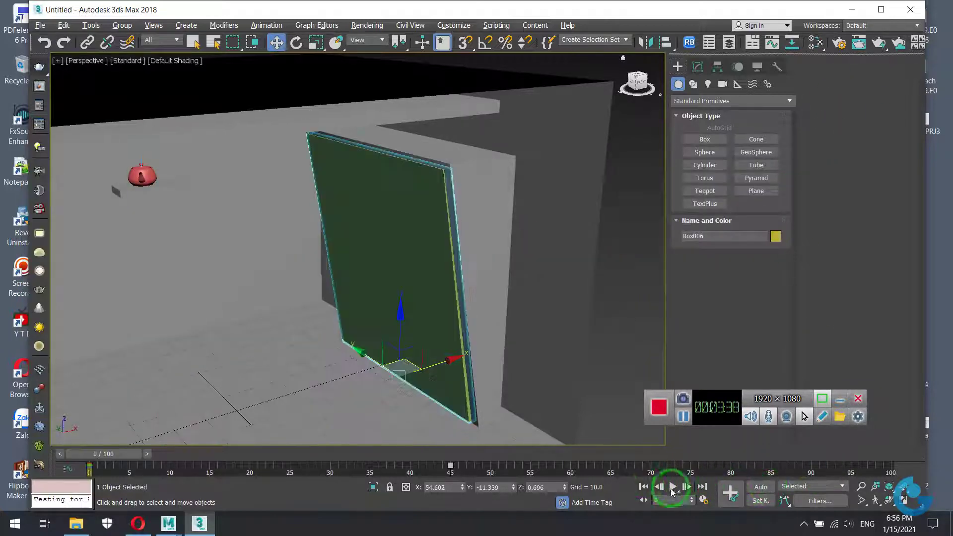
left_click(673, 487)
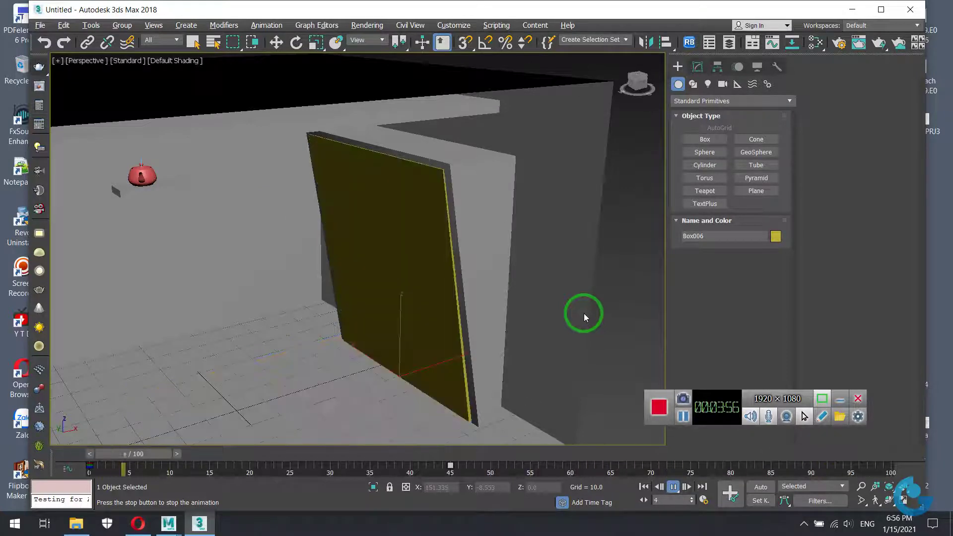
left_click(674, 487)
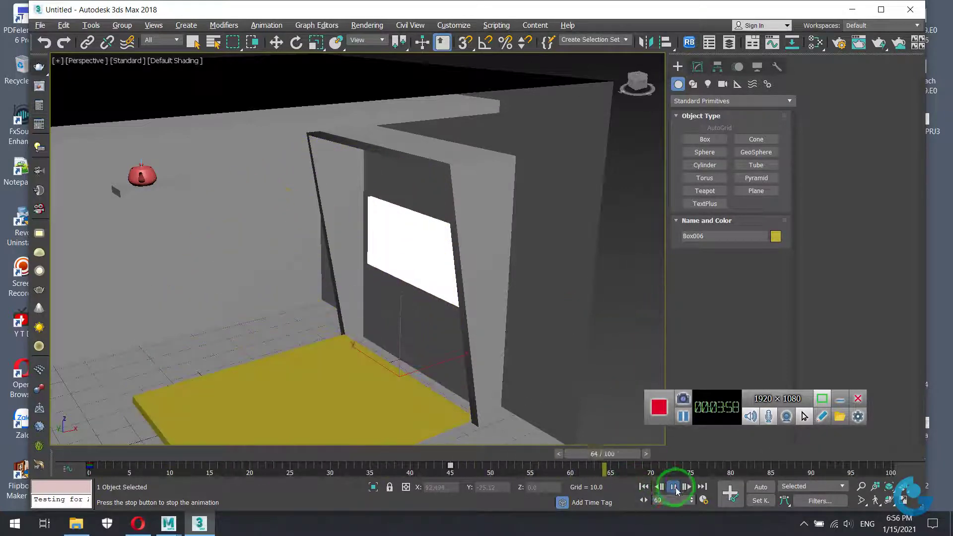
key("w")
scroll(544, 297, "down", 3)
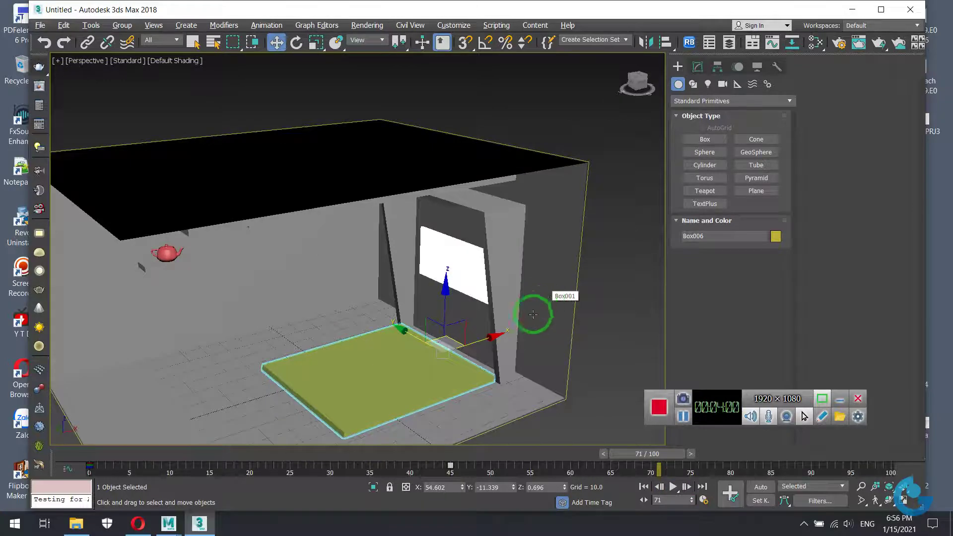
- Rewind to frame 0 and switch to a zoomed-in Top wireframe view
mouse_move(533, 314)
middle_mouse_down("alt")
mouse_move(485, 287)
mouse_move(536, 240)
mouse_move(522, 270)
middle_mouse_up("alt")
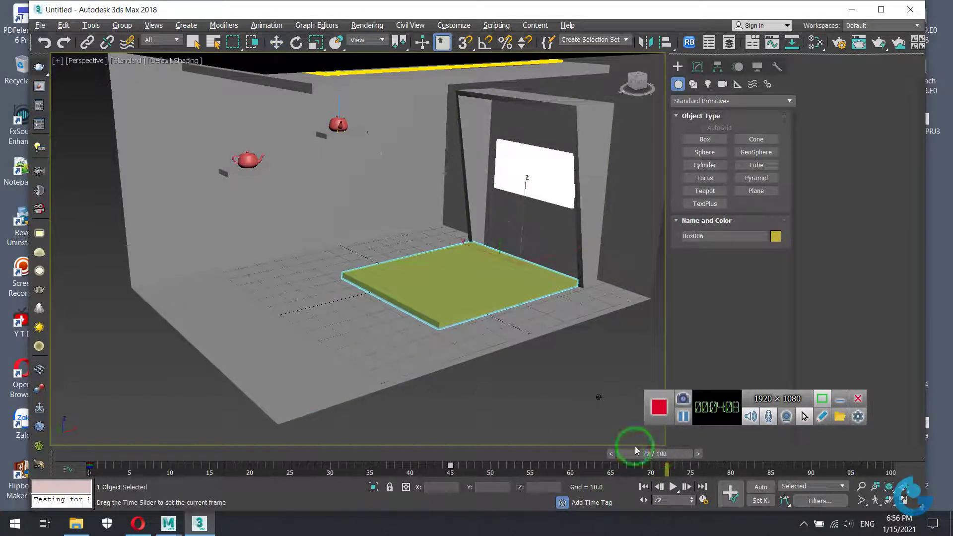
left_click_drag(645, 454, 104, 453)
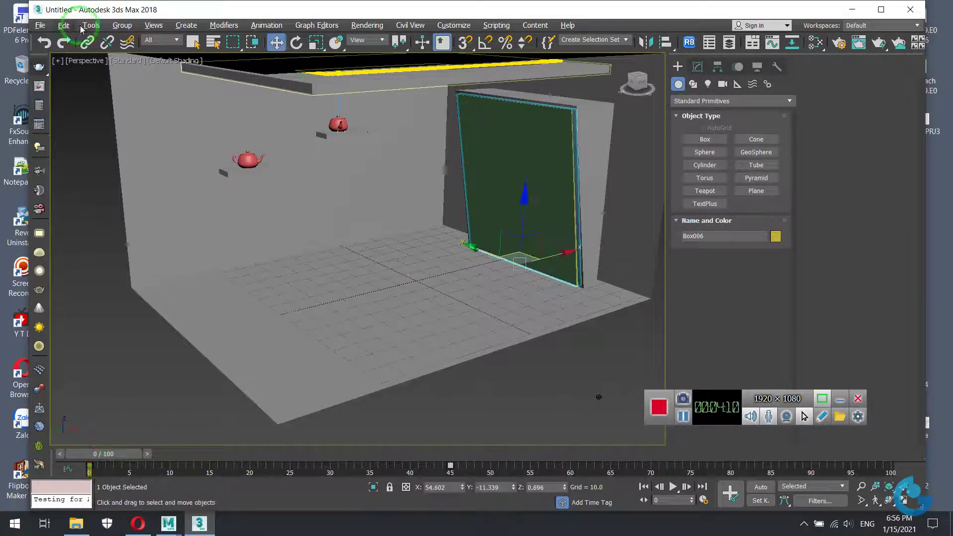
key("alt+w")
key("alt+w")
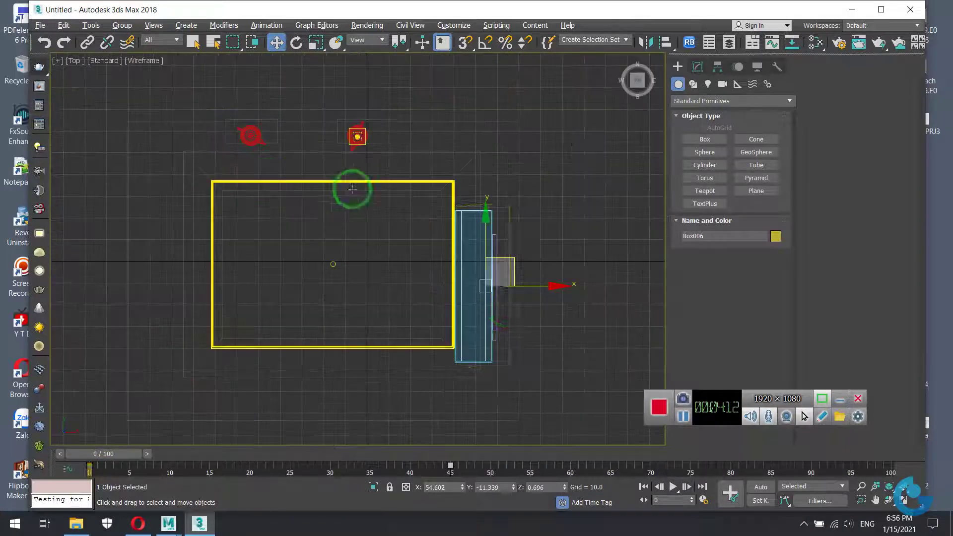
scroll(504, 309, "up", 2)
scroll(503, 297, "up", 2)
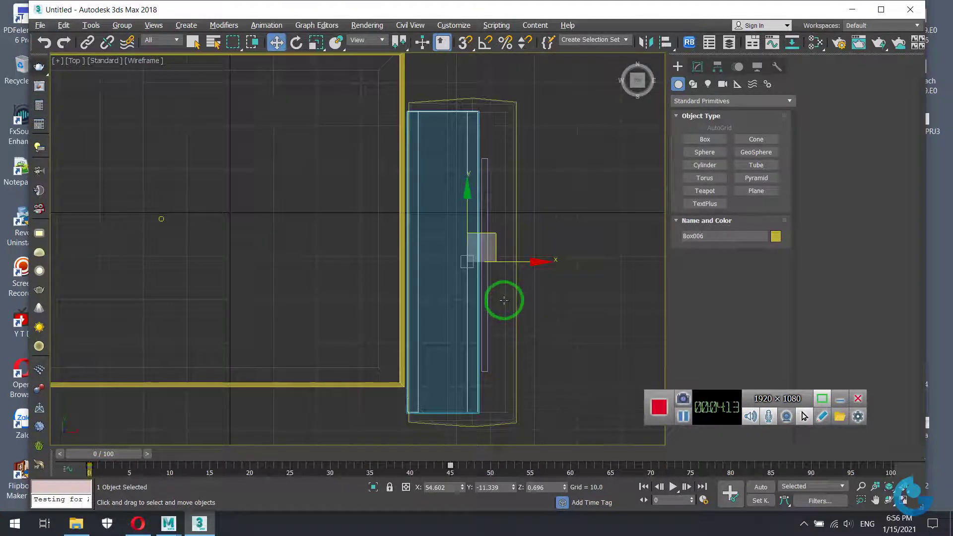
- Draw a small thin box, Box007, at the door panel's lower edge
left_click(714, 142)
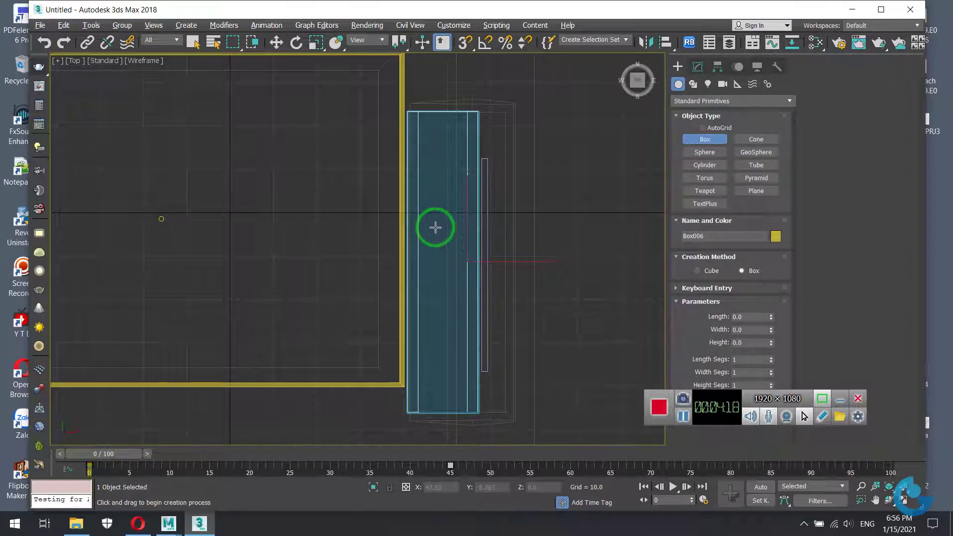
left_click_drag(436, 227, 460, 259)
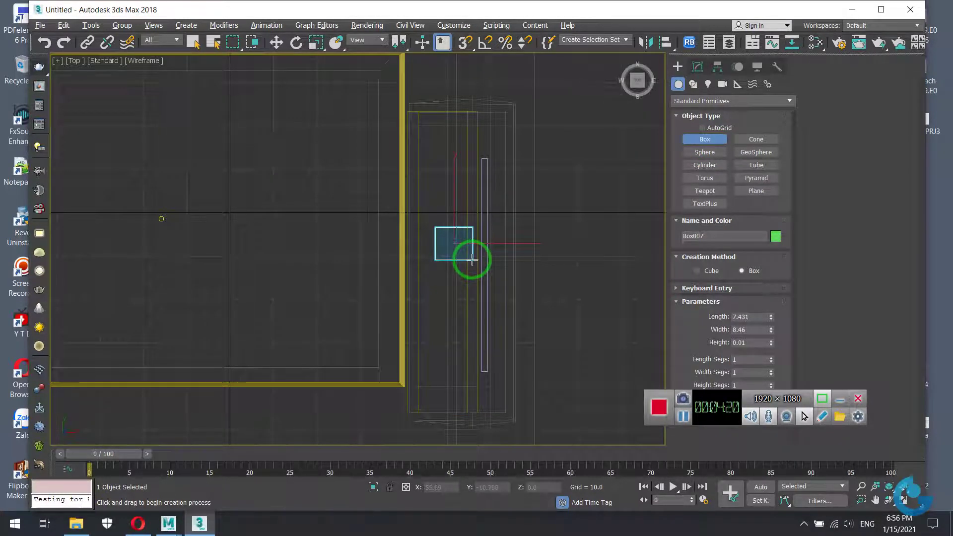
left_click(471, 243)
right_click(469, 246)
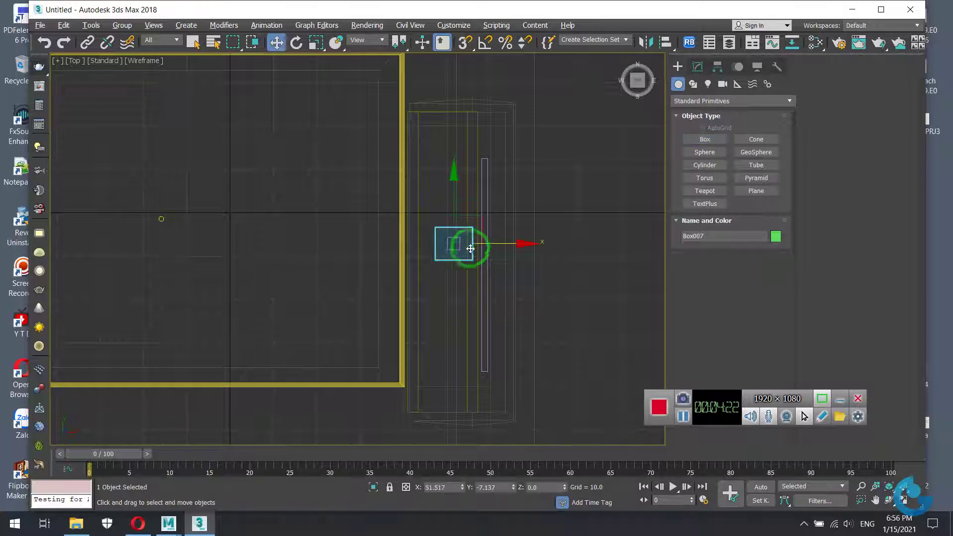
- Select the small green box Box007 and restore the four-viewport layout
key("l")
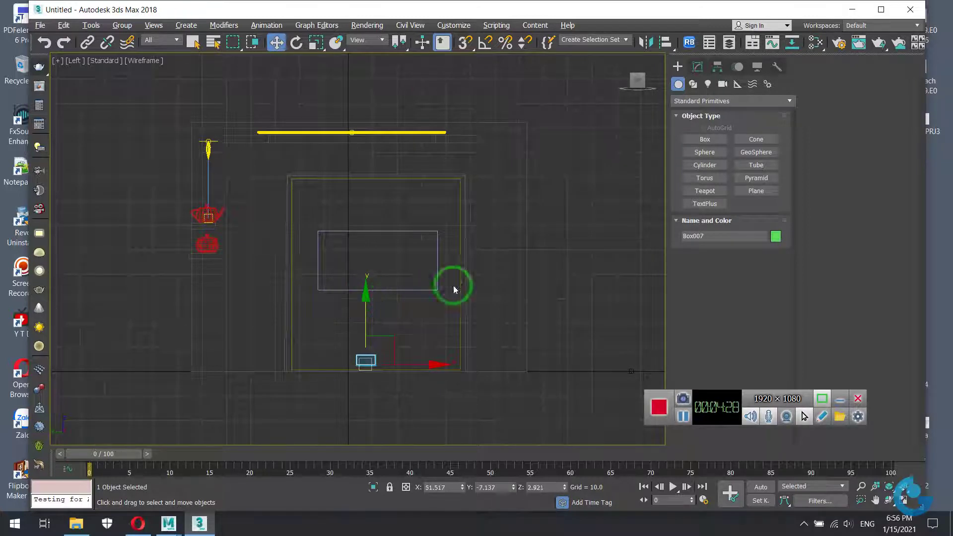
left_click(590, 251)
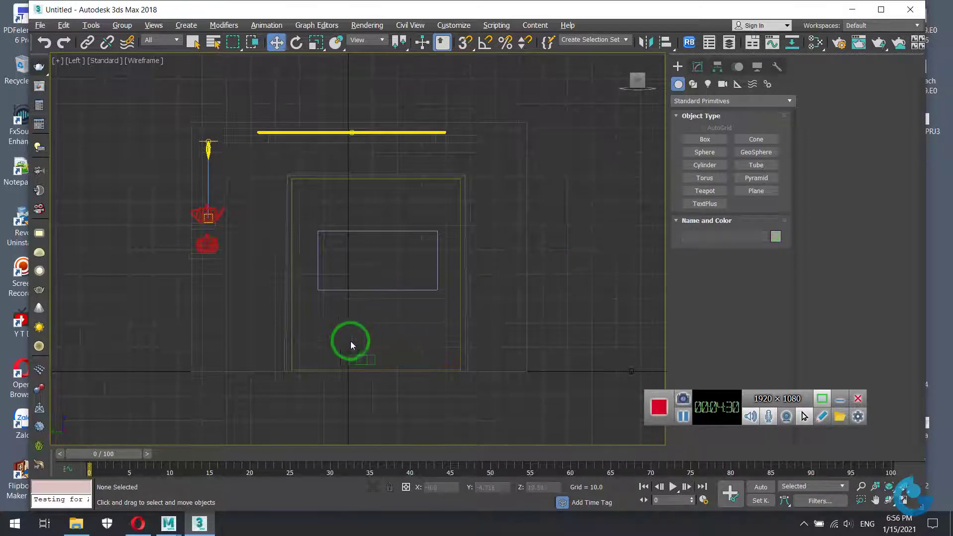
left_click_drag(391, 359, 392, 359)
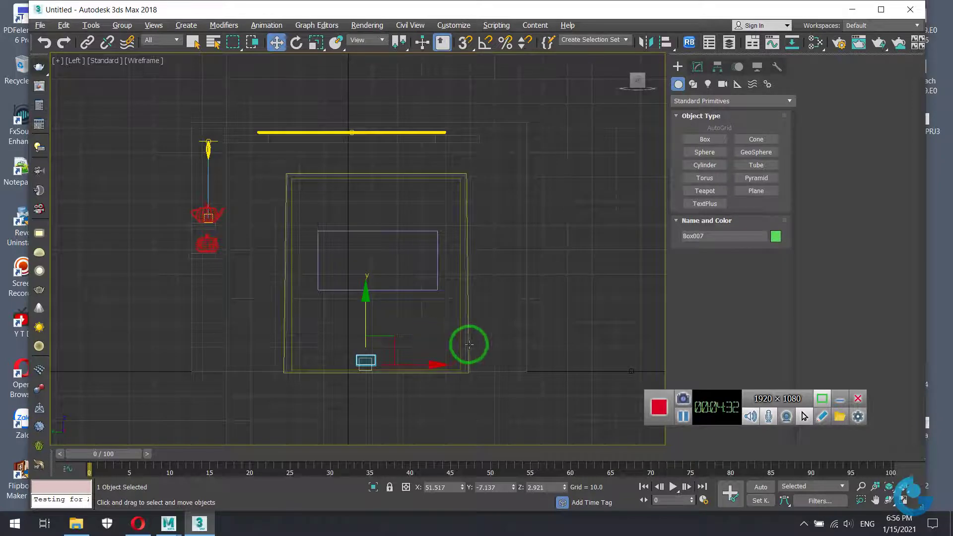
key("alt+w")
key("alt+w")
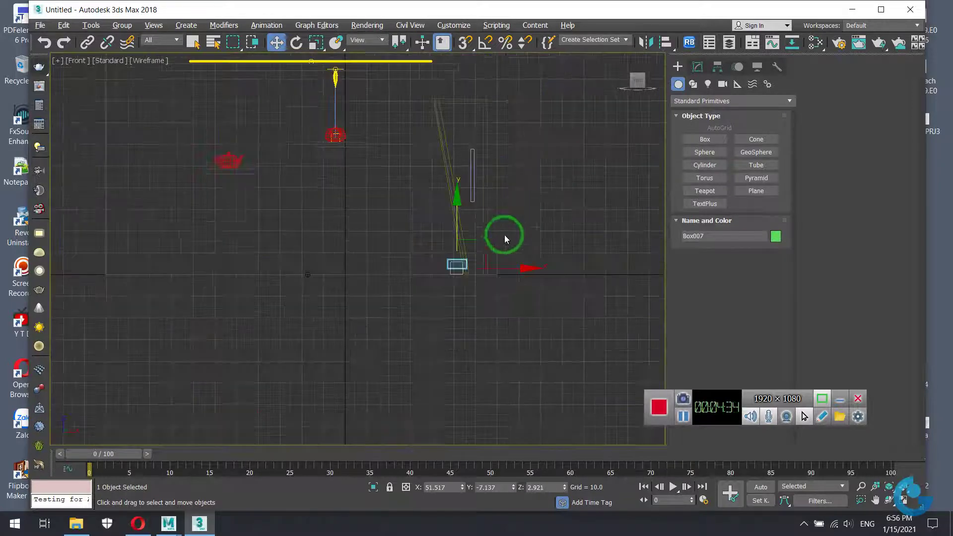
- At frame 45, move Box007 right along X to the door's lower end
left_click_drag(99, 453, 198, 465)
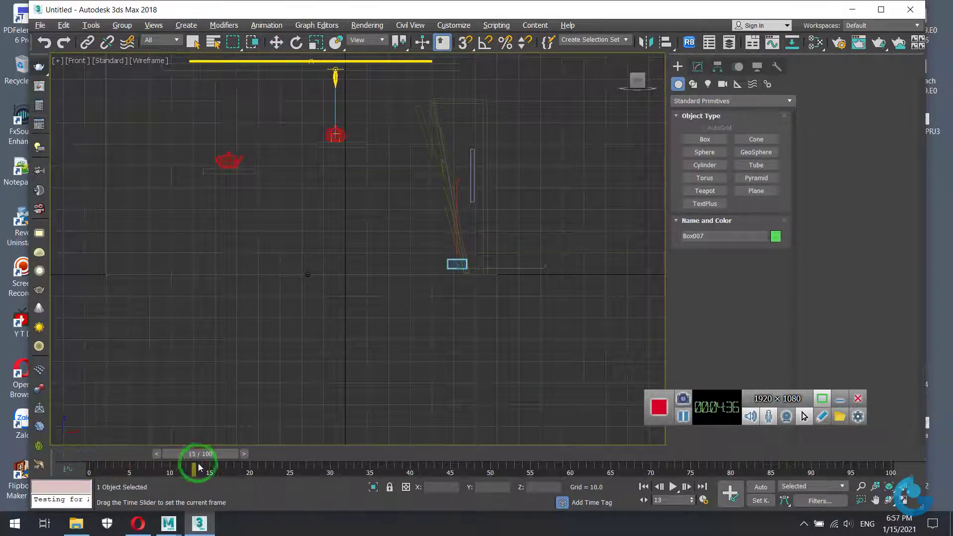
left_click_drag(323, 476, 442, 488)
key("w")
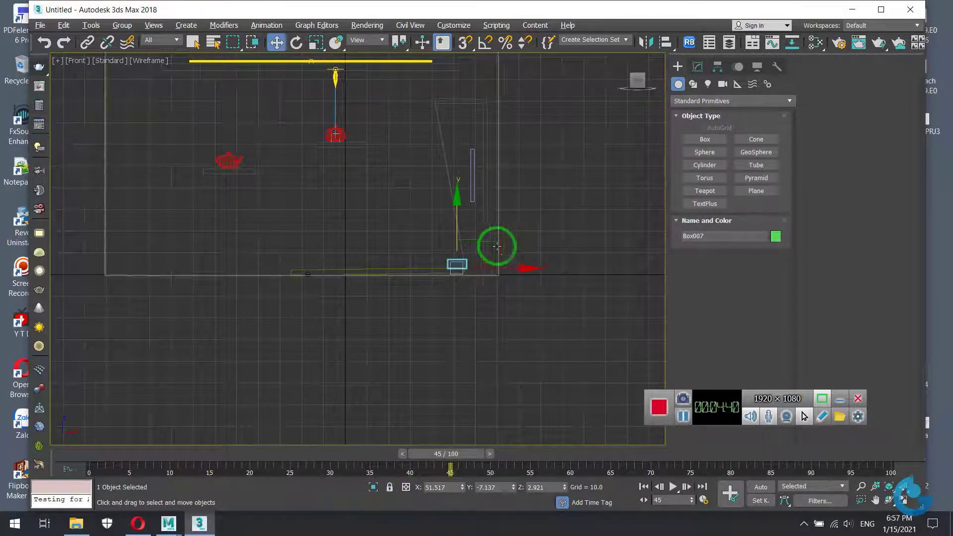
left_click_drag(497, 246, 502, 242)
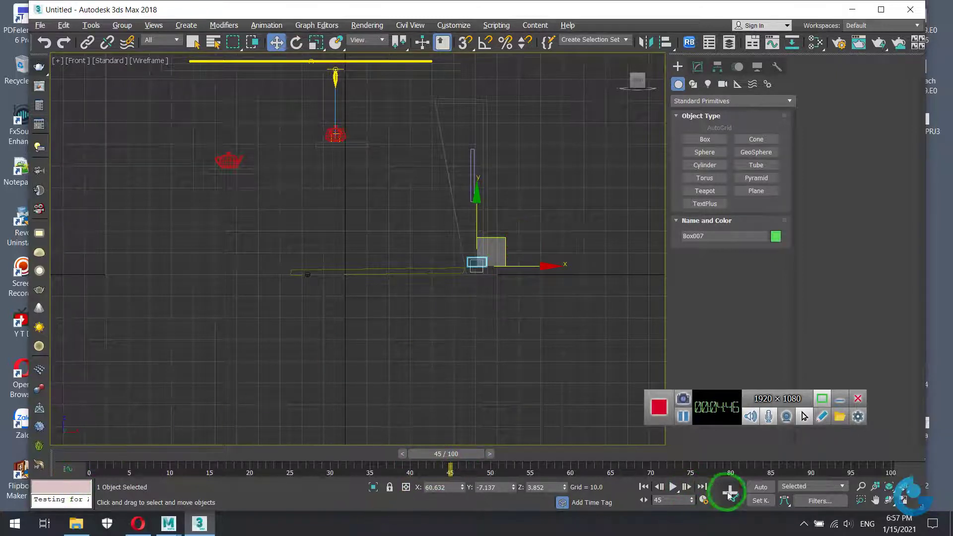
- In Set Key mode, key Box007 at frame 100 at X -64.519, then scrub to check its motion
key("apostrophe")
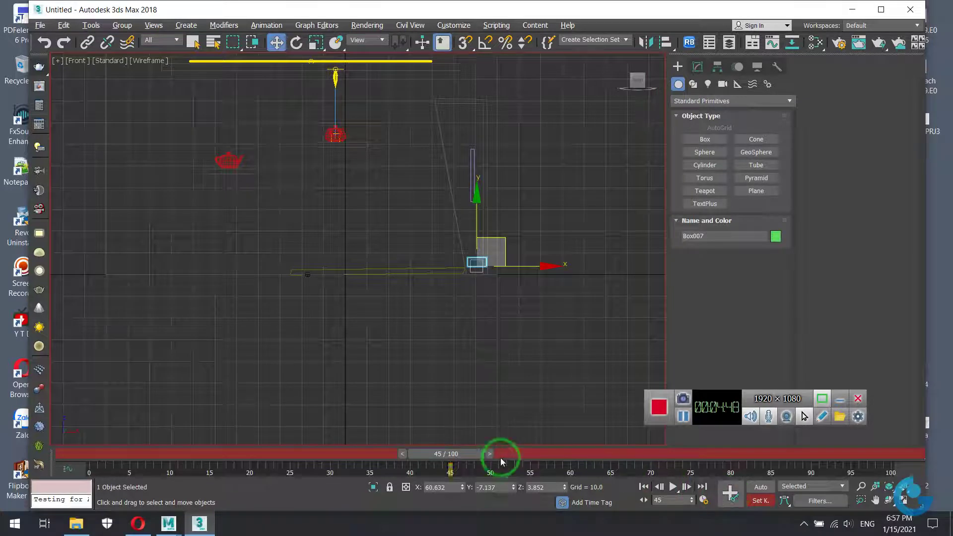
left_click_drag(455, 454, 915, 454)
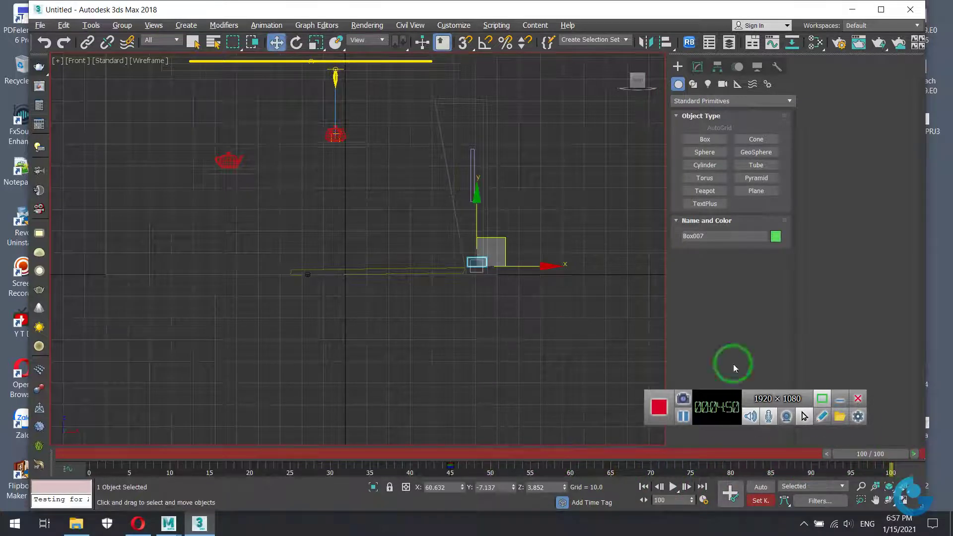
left_click_drag(551, 268, 412, 254)
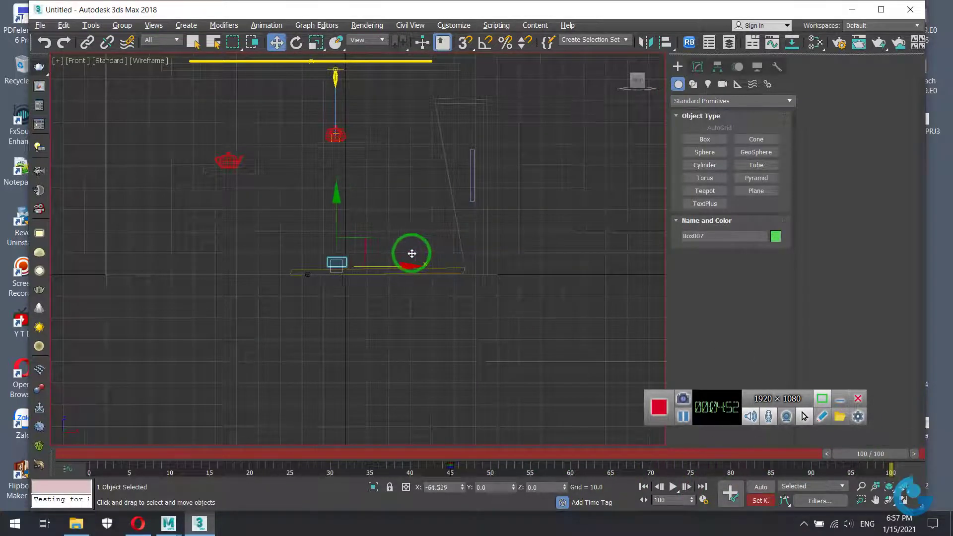
left_click(730, 499)
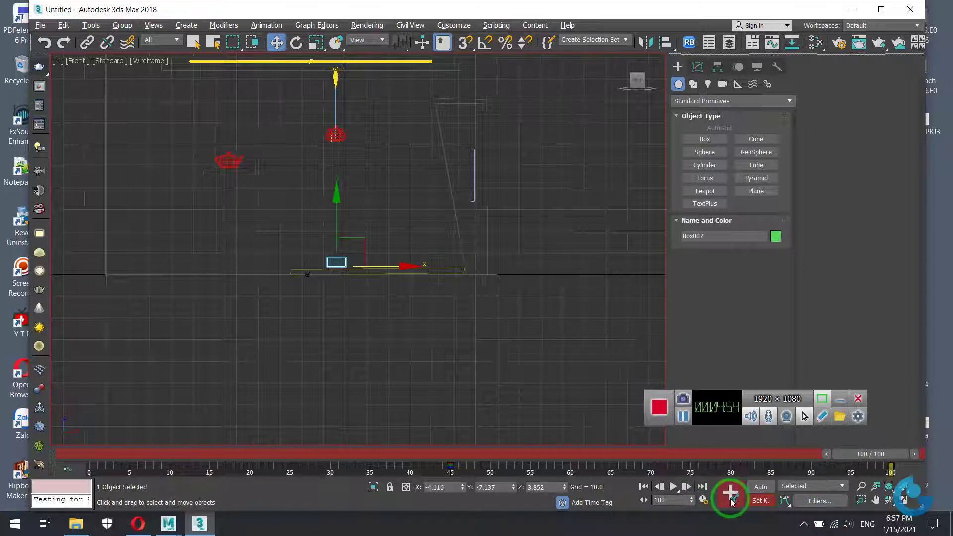
mouse_move(878, 445)
left_mouse_down()
mouse_move(617, 453)
mouse_move(124, 417)
mouse_move(262, 431)
left_mouse_up()
mouse_move(413, 435)
left_mouse_down()
mouse_move(826, 447)
mouse_move(274, 446)
left_mouse_up()
- Turn off Set Key mode and play the animation from frame 0 in the maximized shaded Perspective view
key("w")
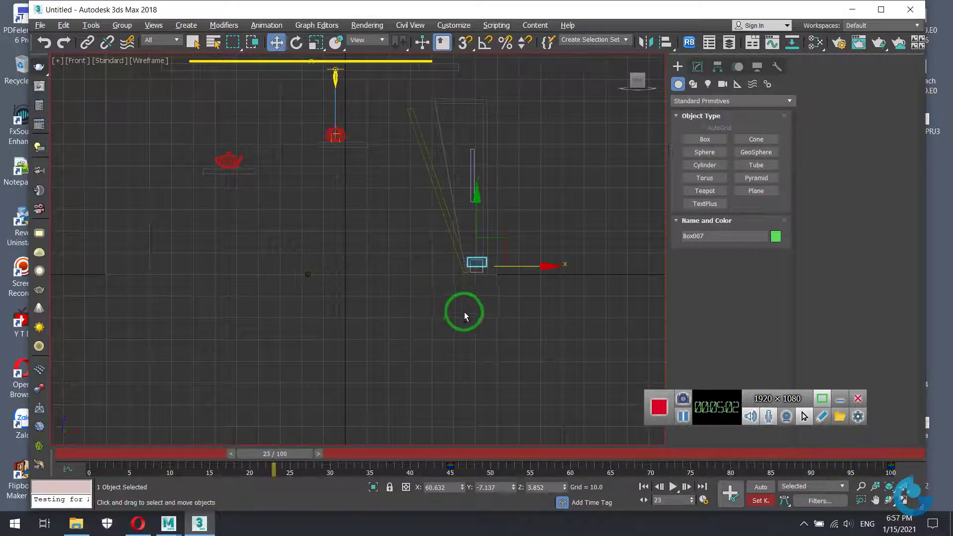
key("alt+w")
key("alt+w")
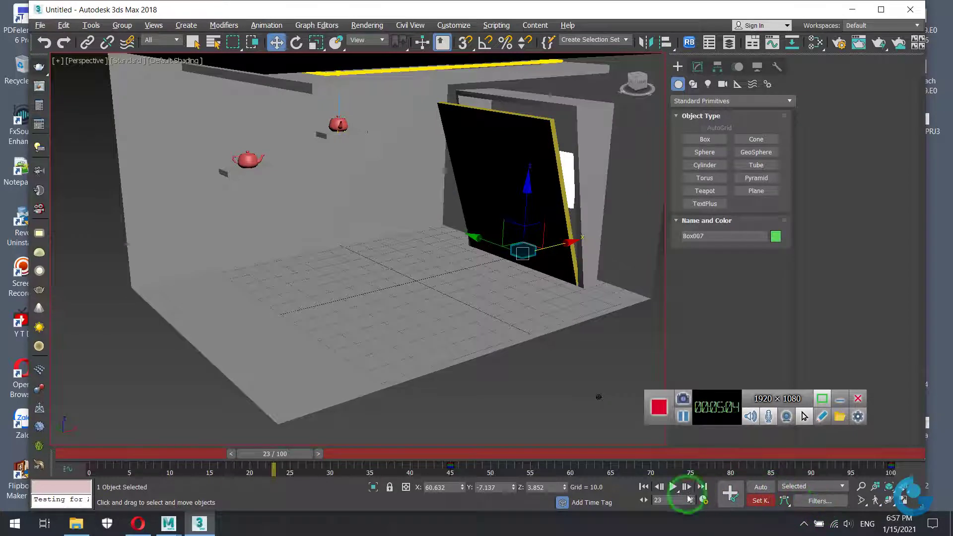
left_click(759, 500)
left_click(643, 487)
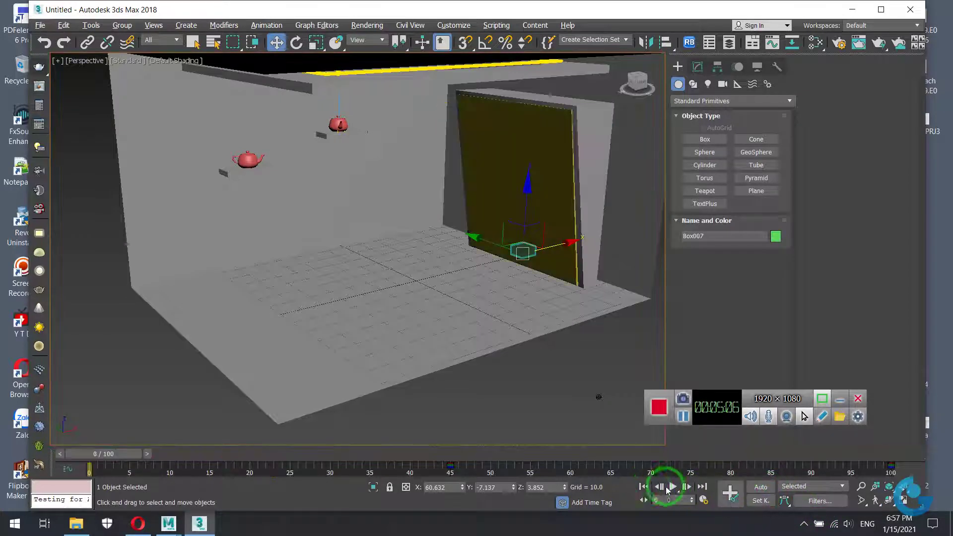
left_click(673, 488)
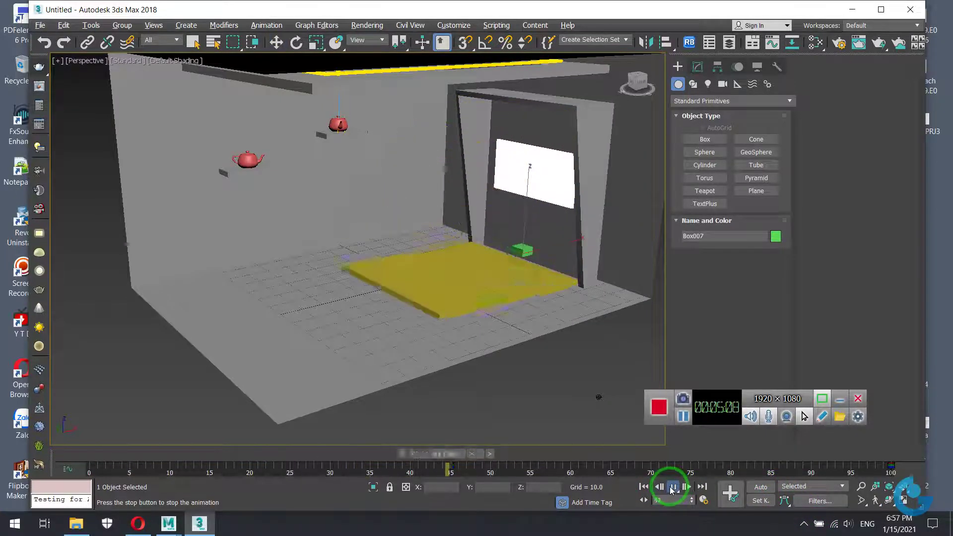